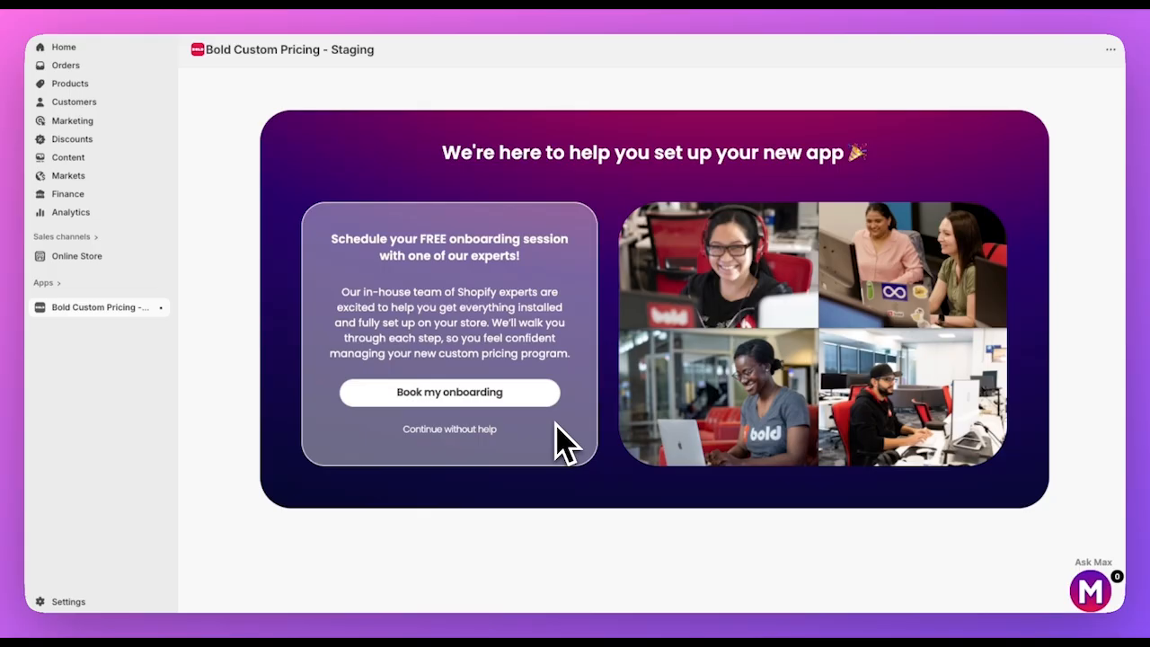
Preview the Bold Custom Pricing onboarding booking form for 11:30am on Thursday, November 27, 2025, and close it without scheduling
left_click(462, 395)
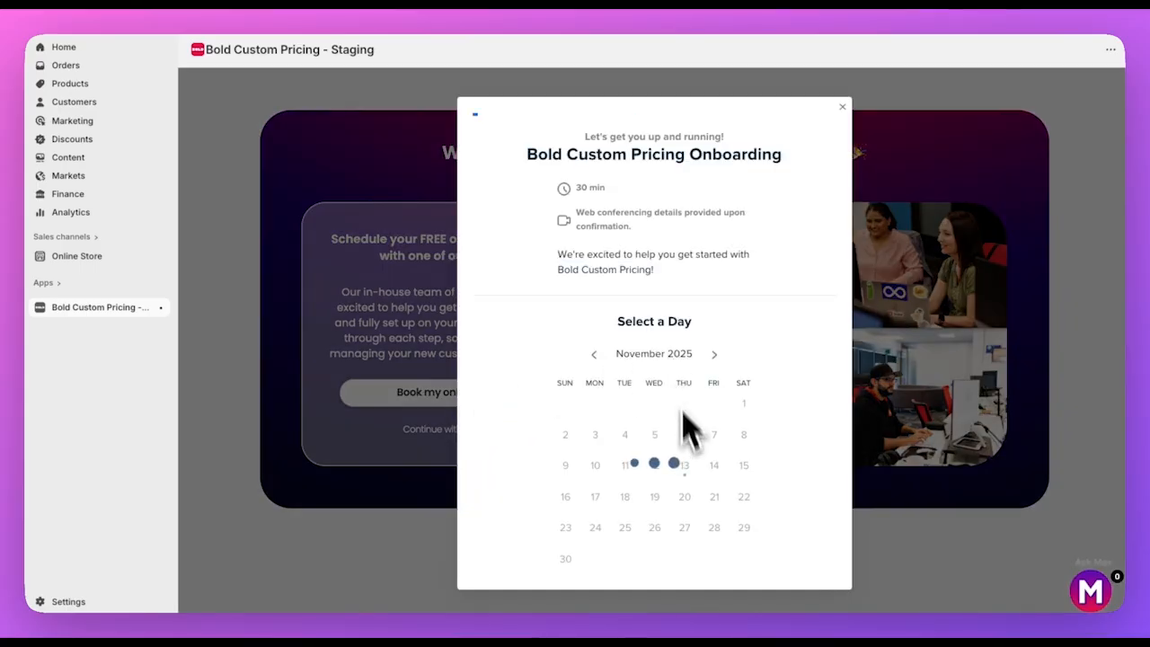
scroll(692, 485, "down", 3)
left_click(689, 439)
left_click(685, 418)
left_click(737, 416)
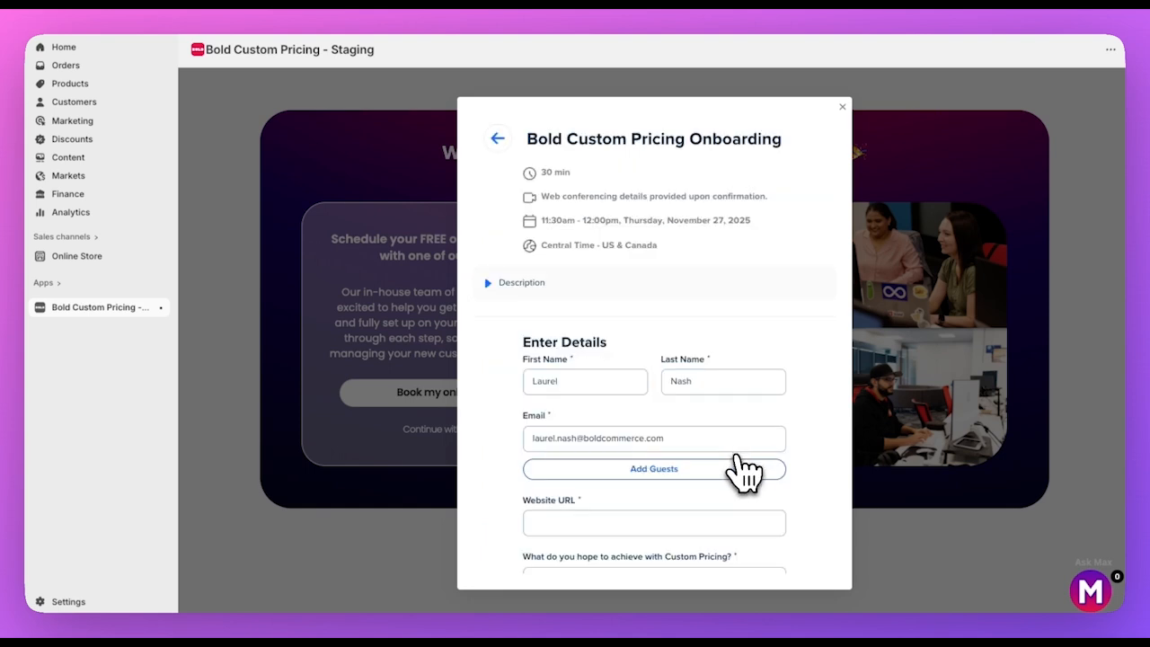
scroll(746, 470, "down", 4)
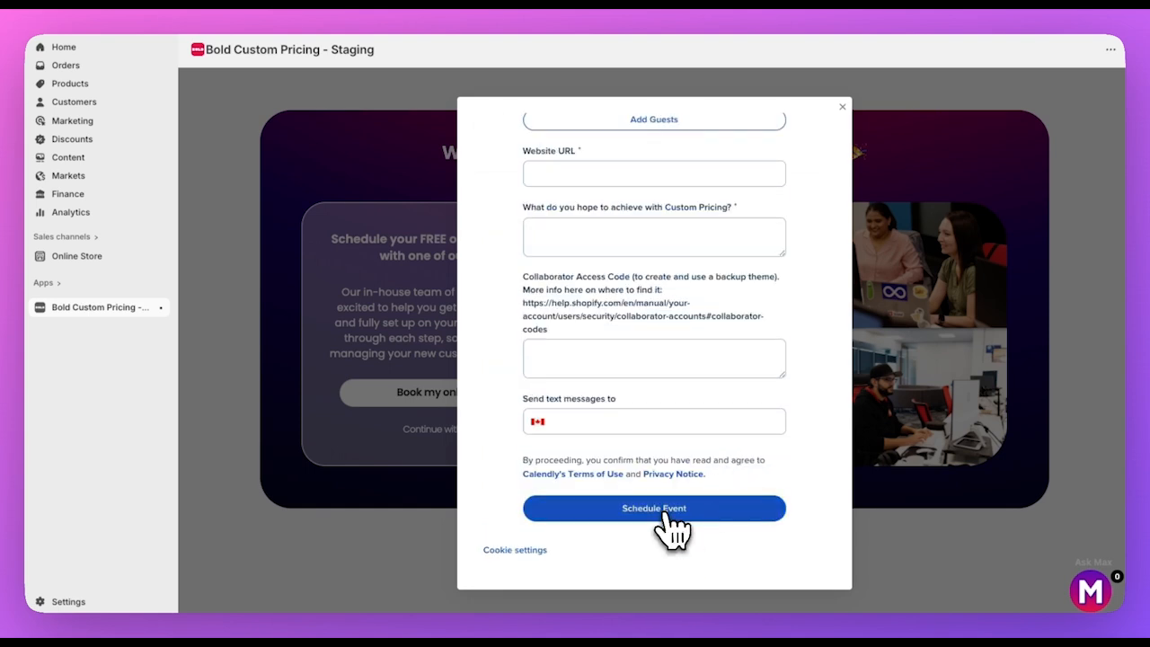
left_click(842, 106)
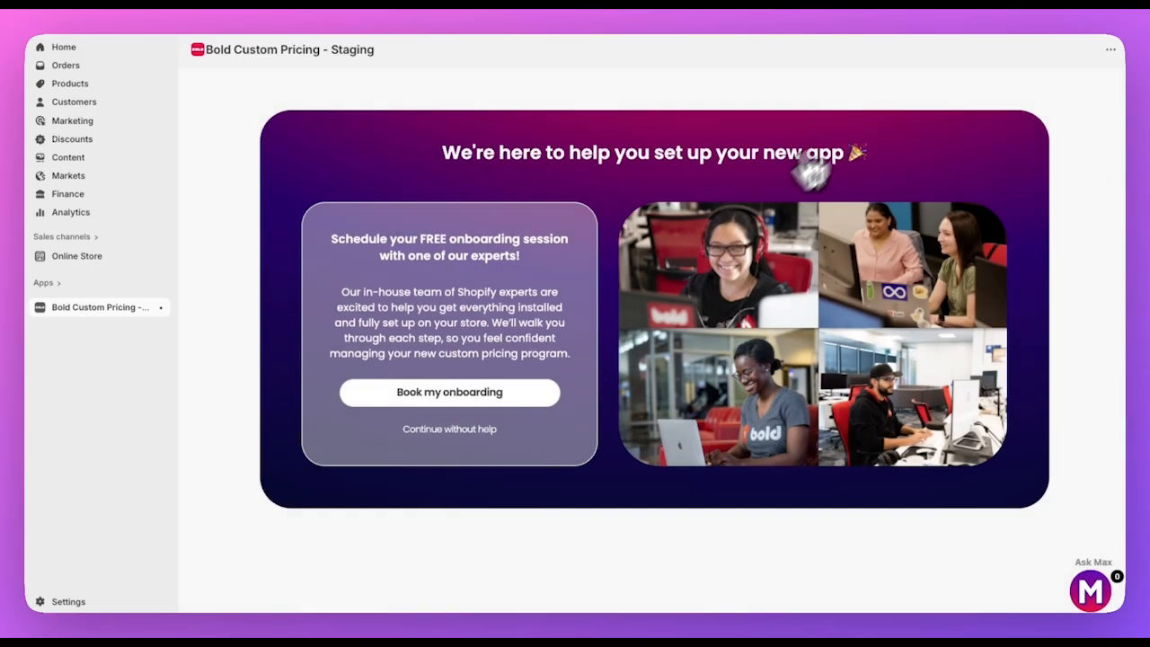
Continue without onboarding help and answer Yes to the plan questions, including Quantity Breaks and importing pricing from a spreadsheet
left_click(468, 430)
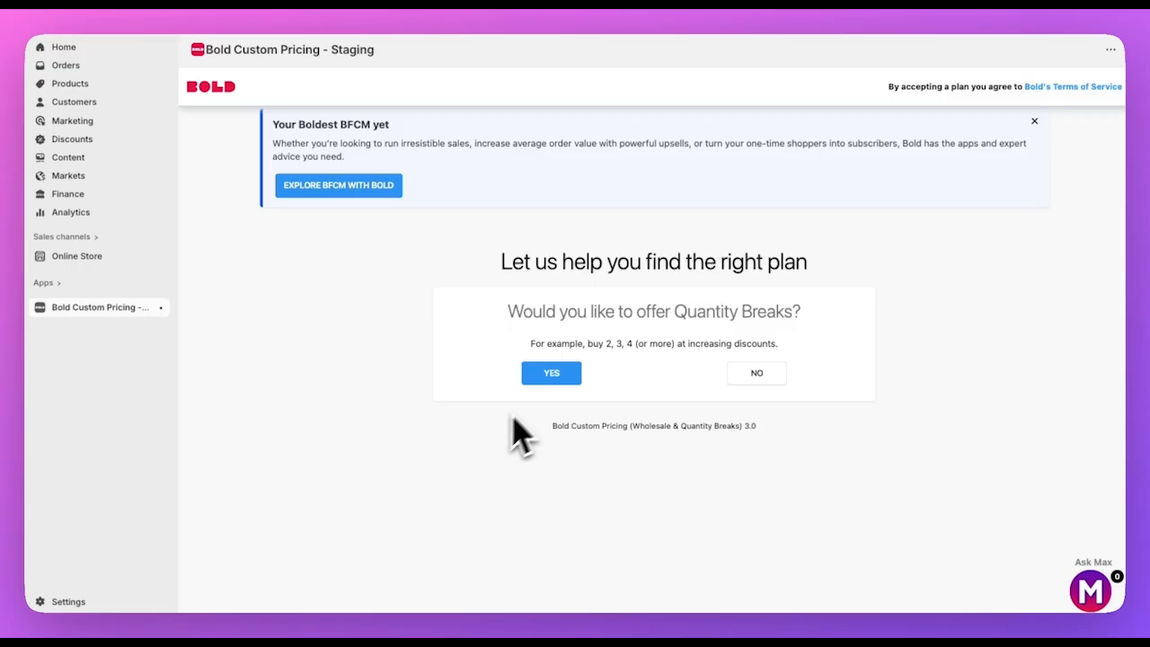
left_click(557, 374)
left_click(554, 390)
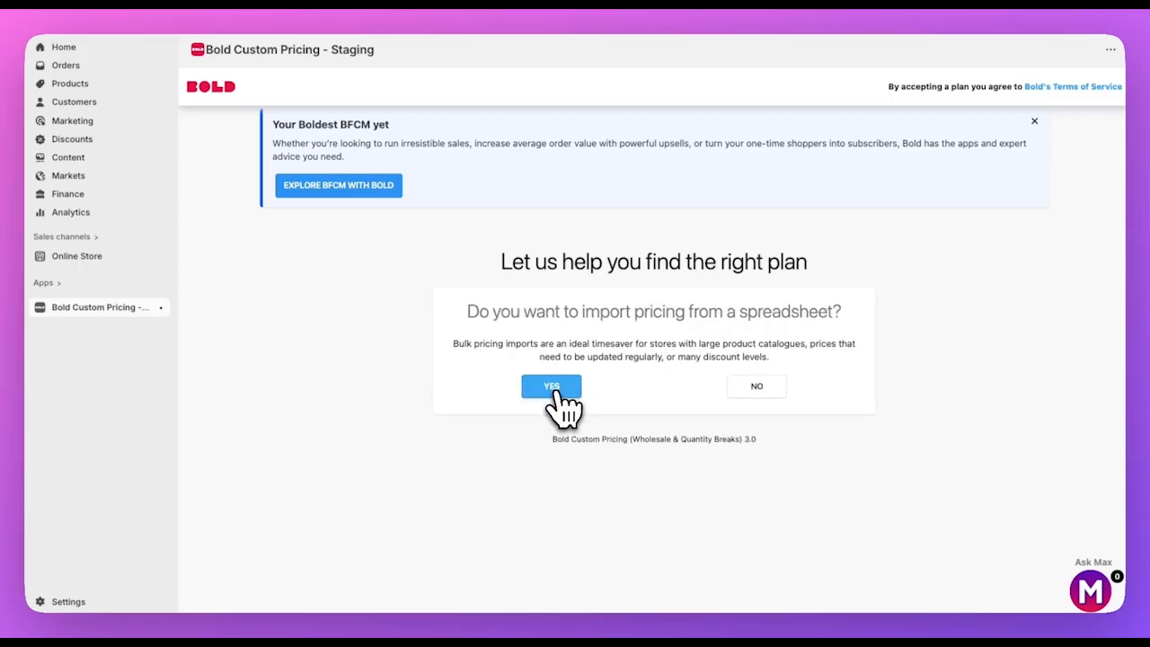
left_click(561, 395)
left_click(566, 389)
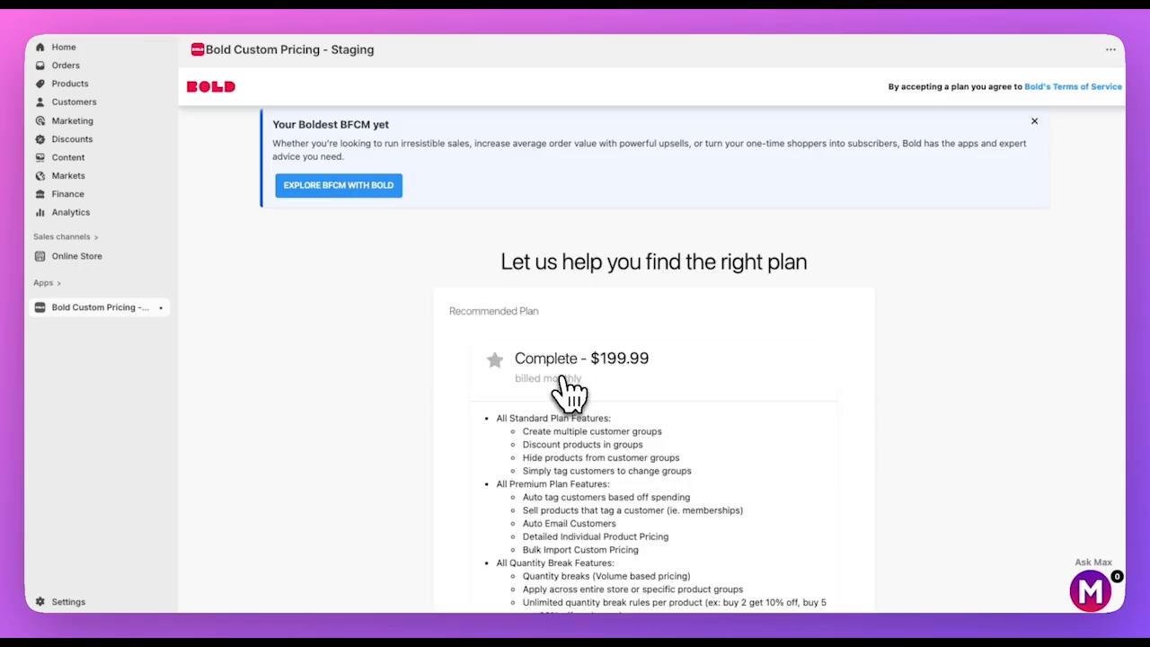
Review the features of the recommended Complete plan at $199.99 billed monthly and choose that plan
scroll(698, 482, "down", 3)
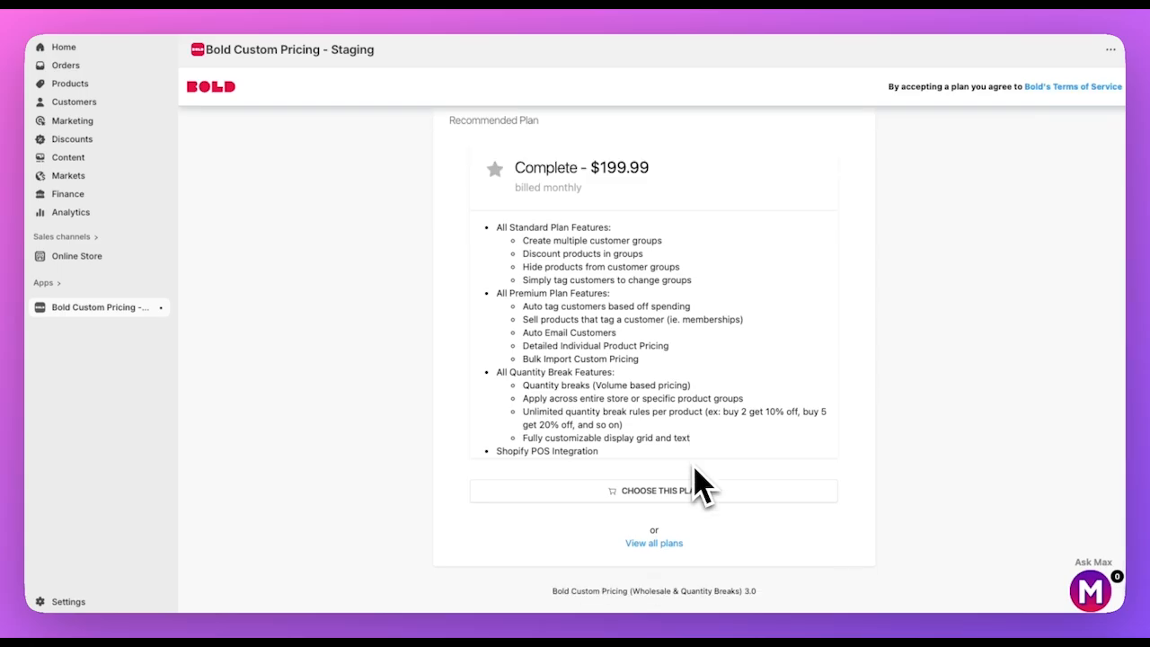
scroll(697, 469, "up", 2)
scroll(696, 469, "down", 2)
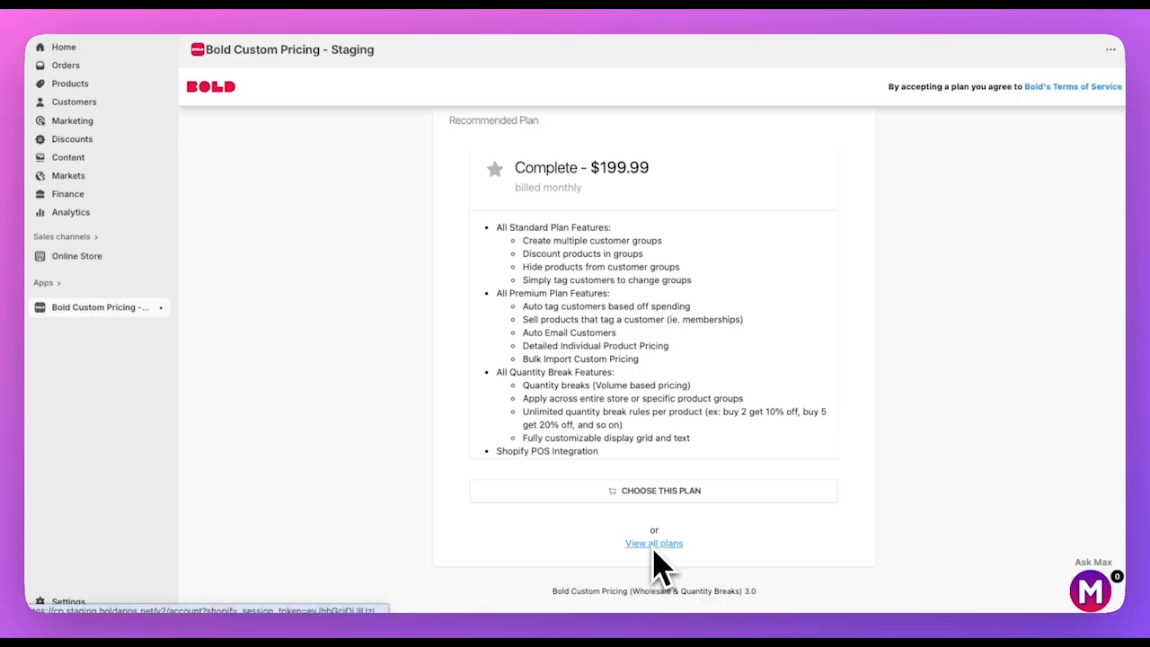
left_click(657, 506)
left_click(791, 410)
left_click(858, 268)
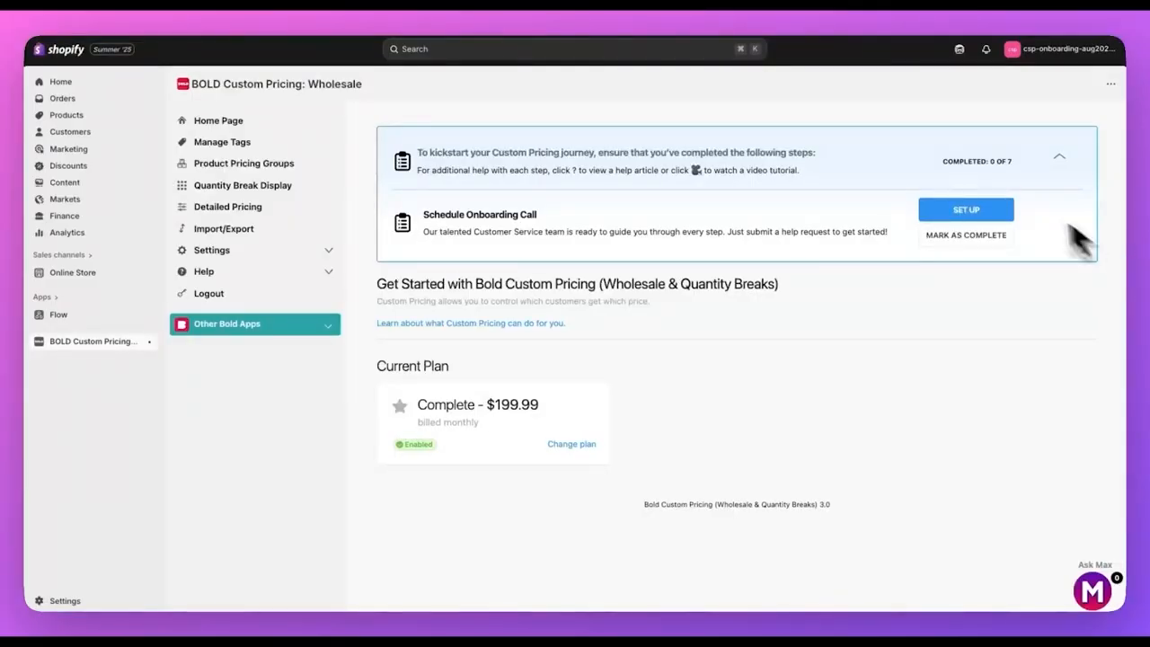
Mark the Schedule Onboarding Call task as complete and confirm Dawn as the theme to install Custom Pricing on
left_click(969, 236)
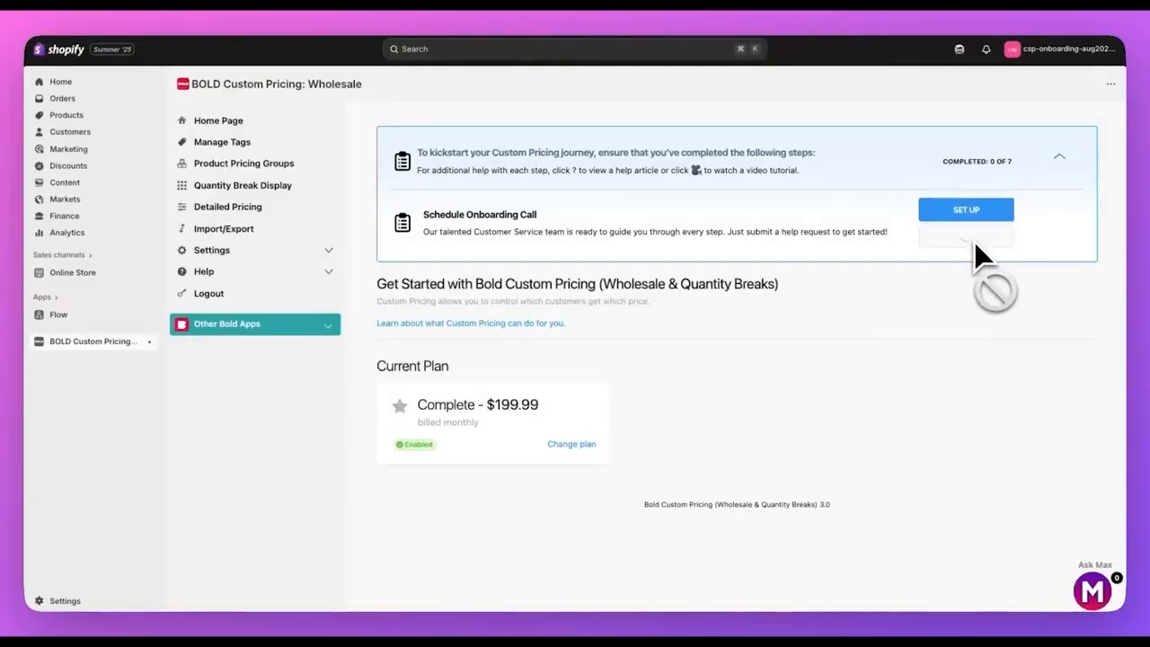
left_click(969, 227)
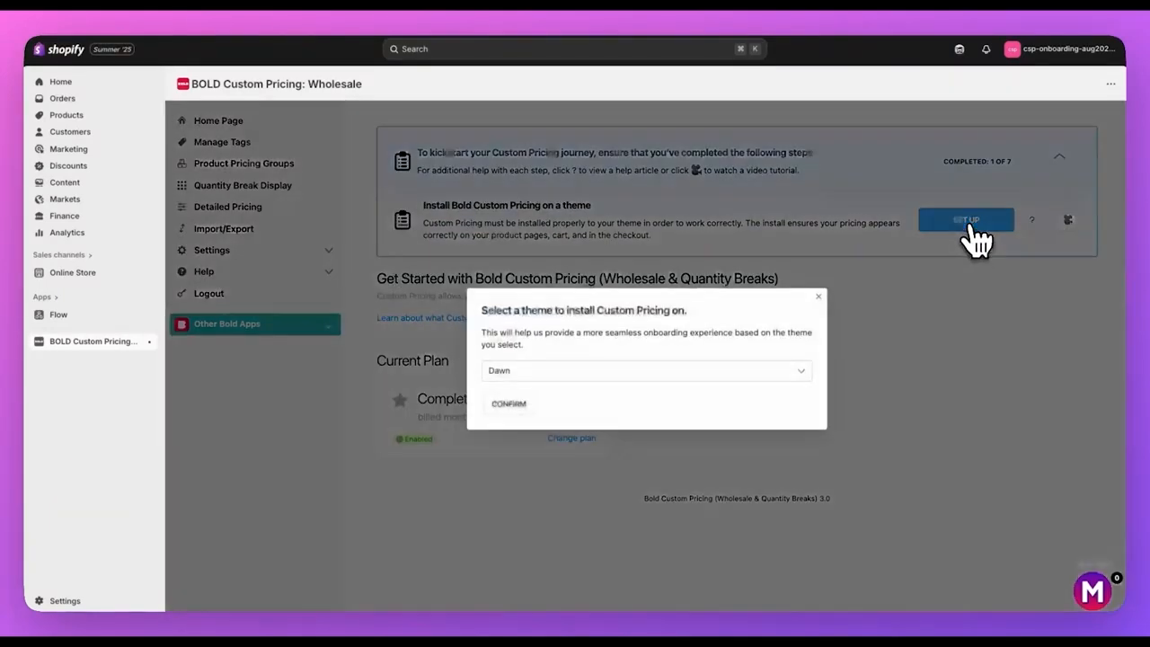
left_click(808, 376)
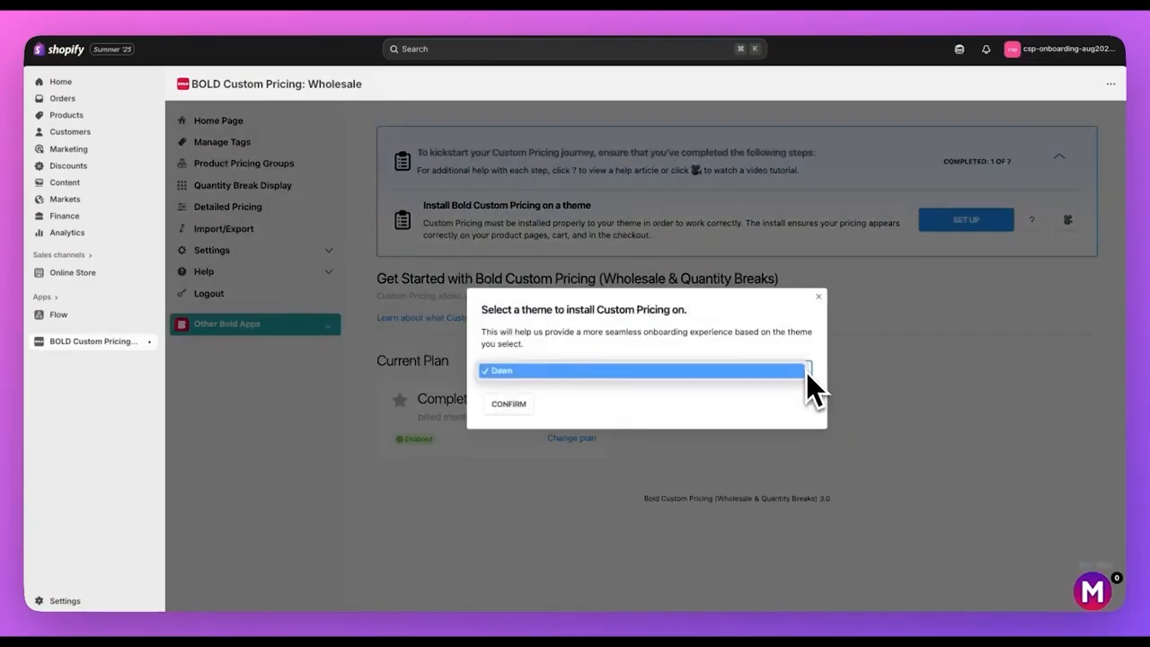
left_click(806, 375)
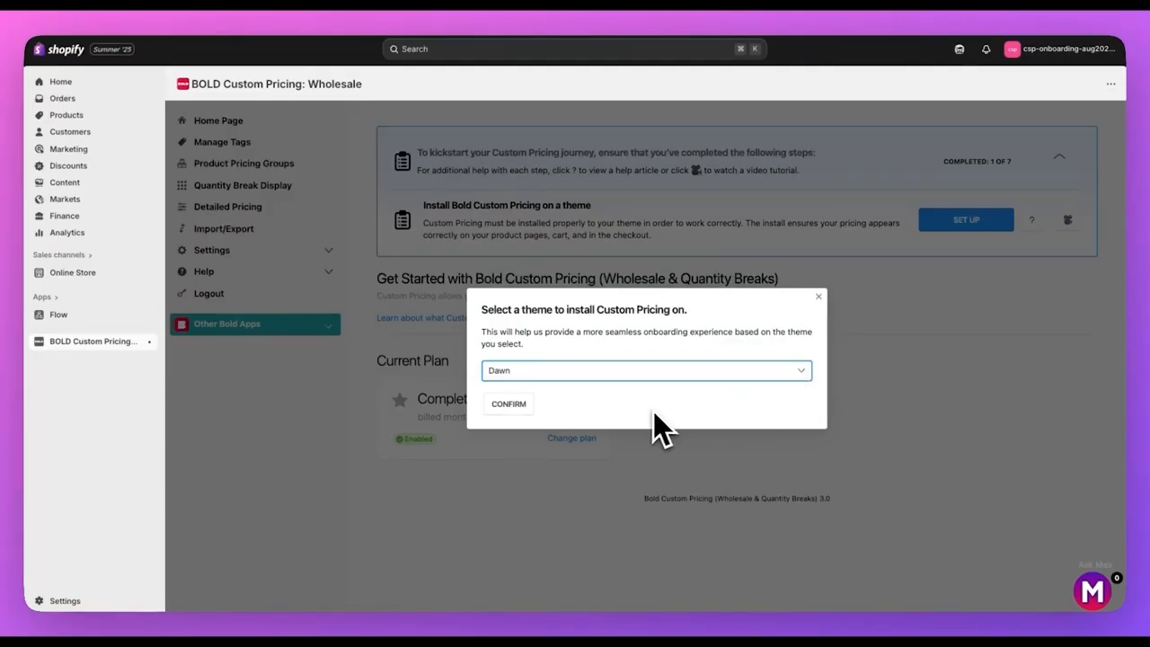
left_click(508, 405)
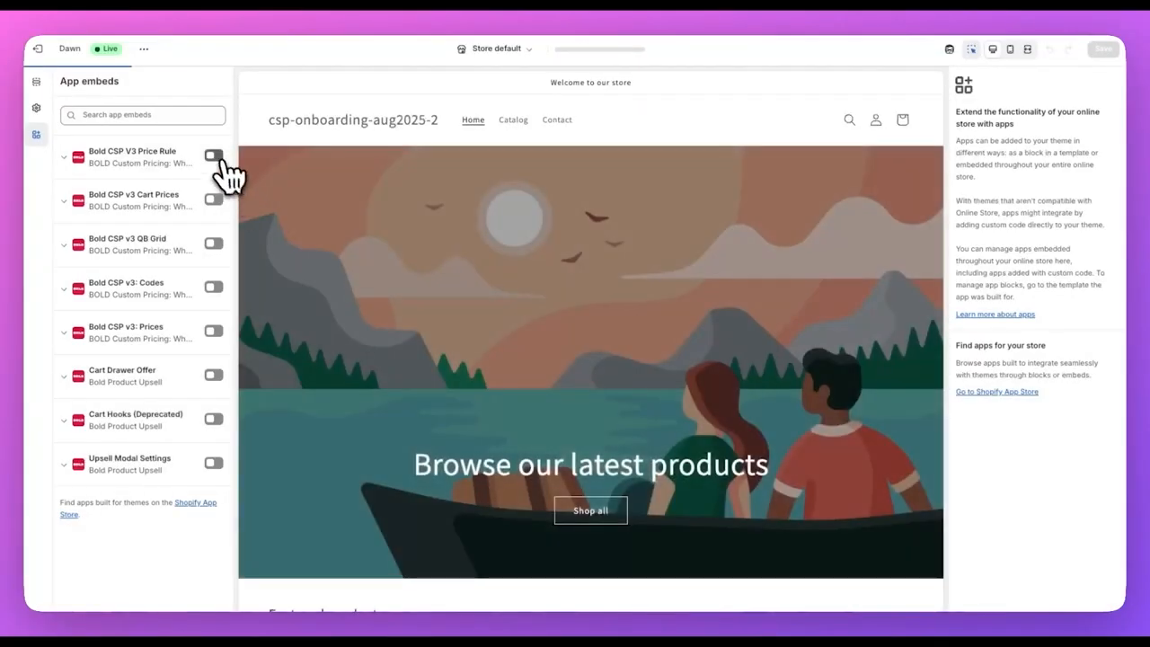
Enable the Bold CSP v3 Price Rule, Cart Prices, QB Grid, Codes and Prices app embeds in the Dawn theme and save
left_click(213, 155)
left_click(213, 199)
left_click(213, 243)
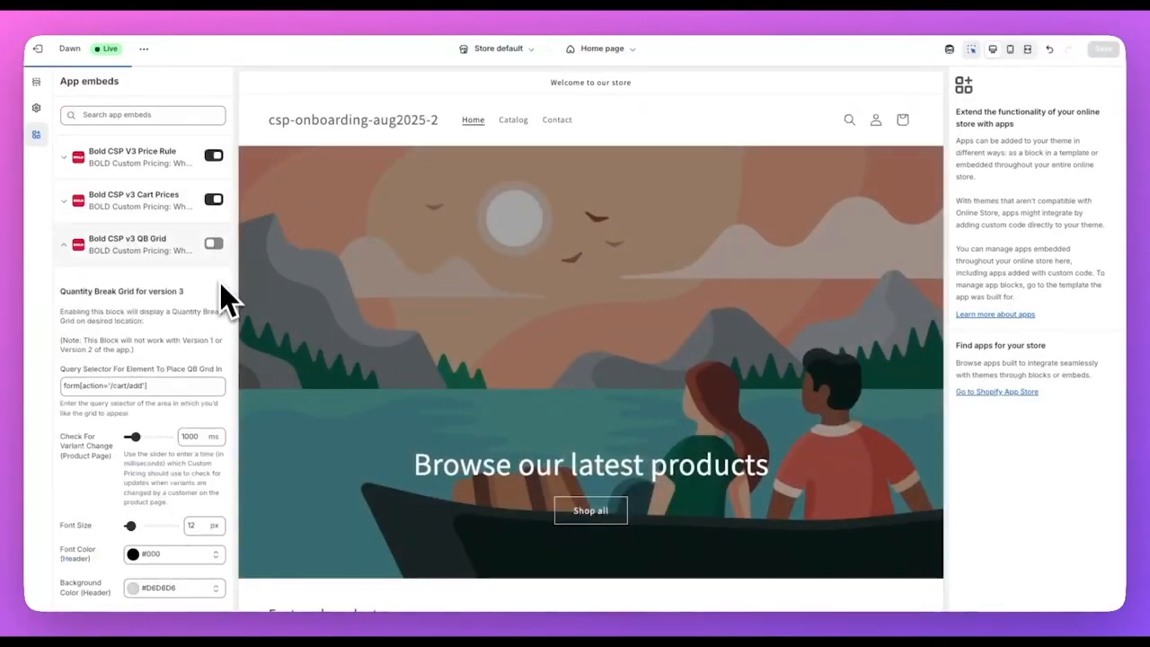
left_click(153, 249)
left_click(213, 287)
left_click(213, 331)
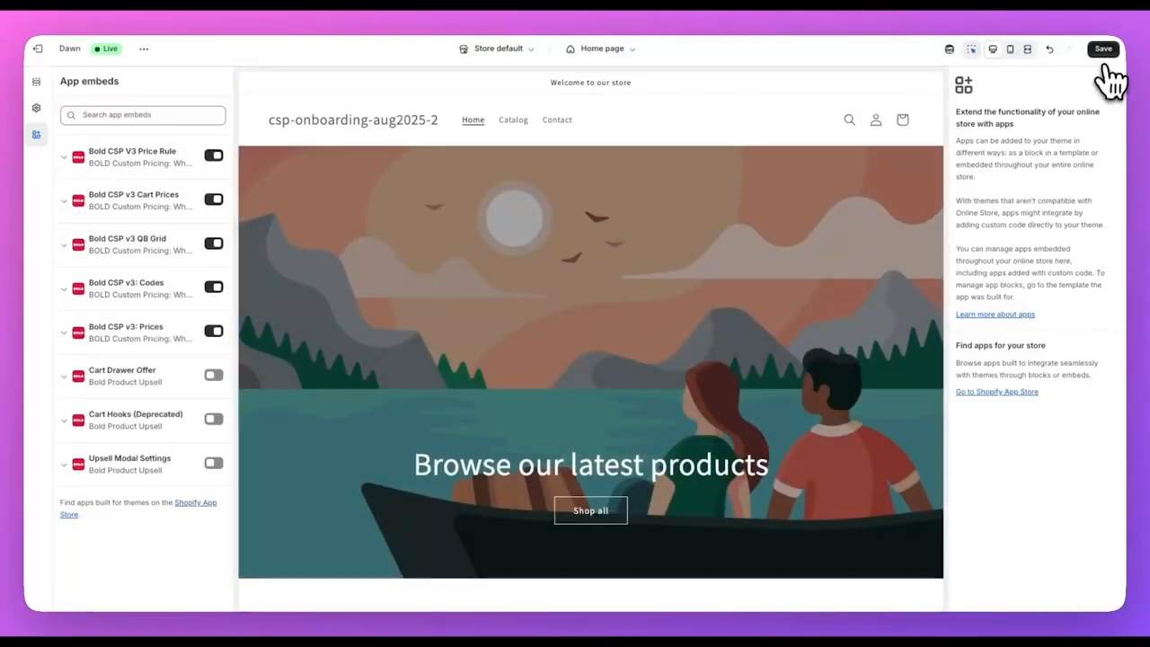
left_click(1104, 50)
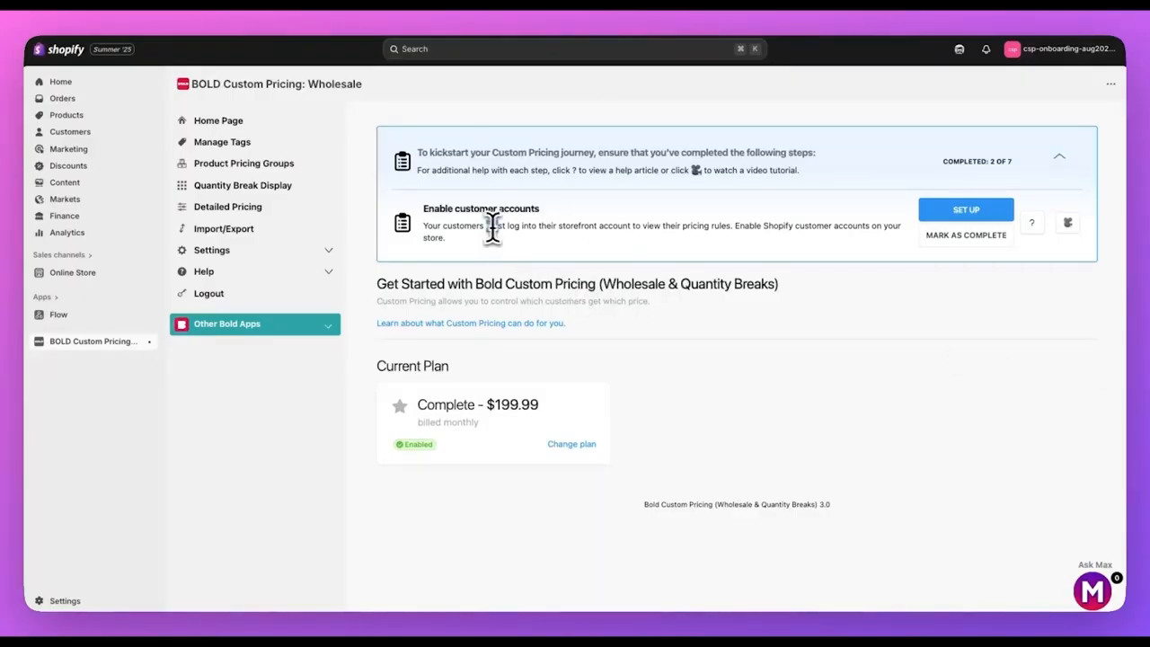
Check the store's customer accounts settings and mark the Enable customer accounts task as complete
left_click_drag(492, 228, 570, 238)
left_click(625, 254)
left_click(964, 214)
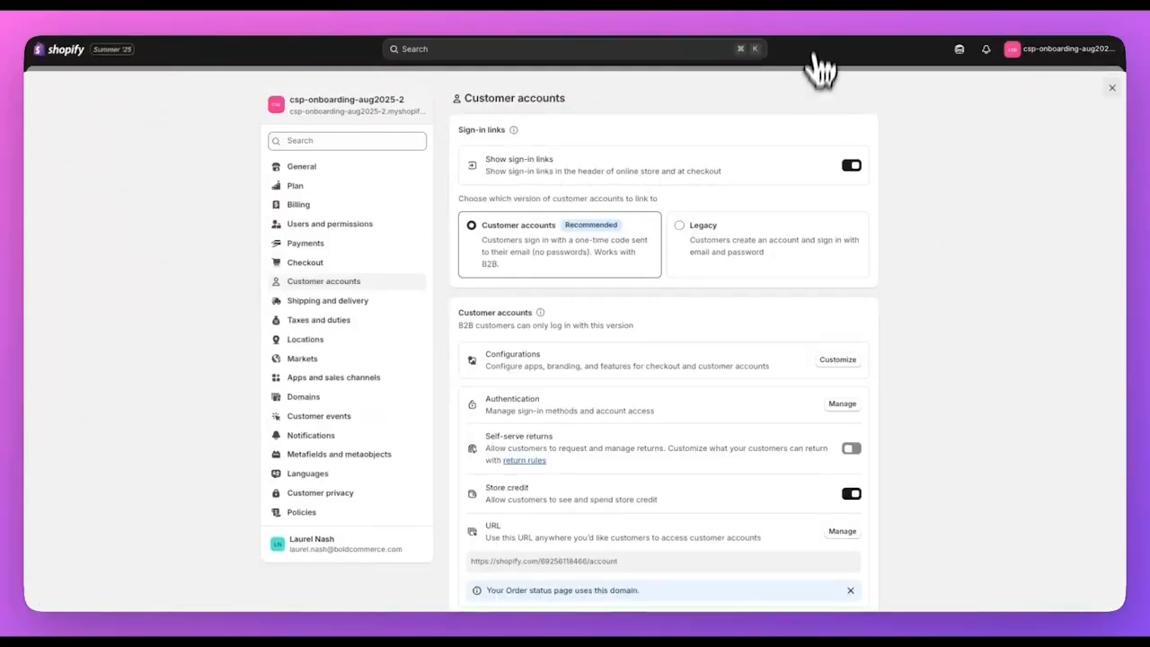
left_click(679, 1)
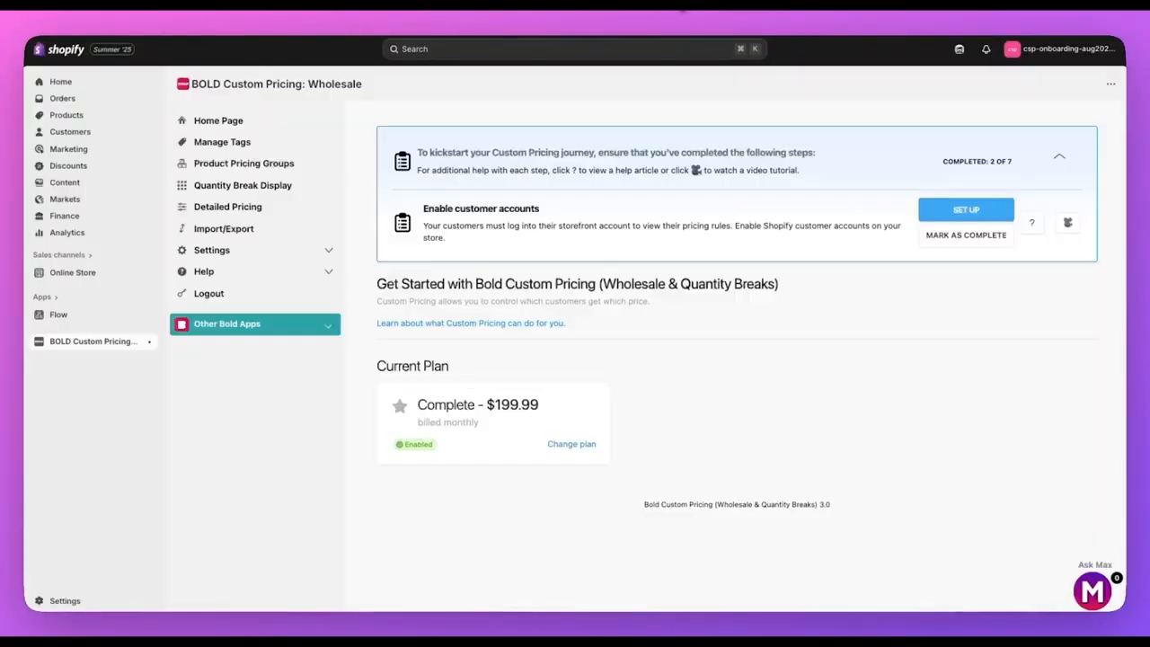
left_click(958, 239)
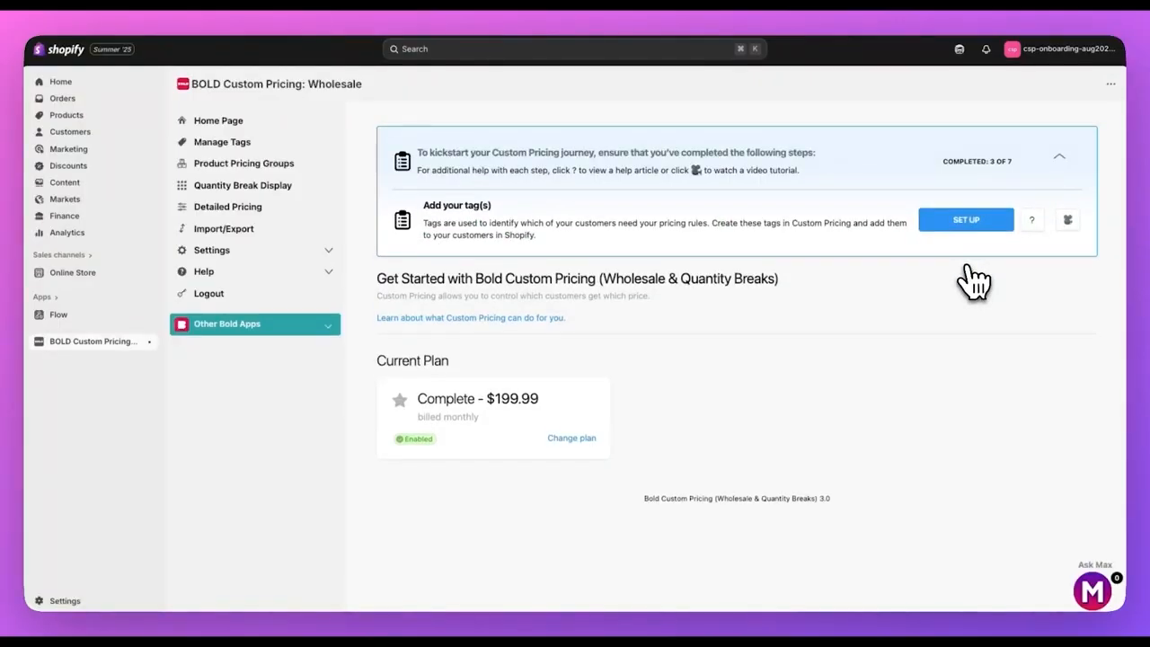
Start a new customer tag from the Add your tag(s) task, named VIP with a 10% discount
left_click_drag(424, 206, 466, 206)
left_click(963, 223)
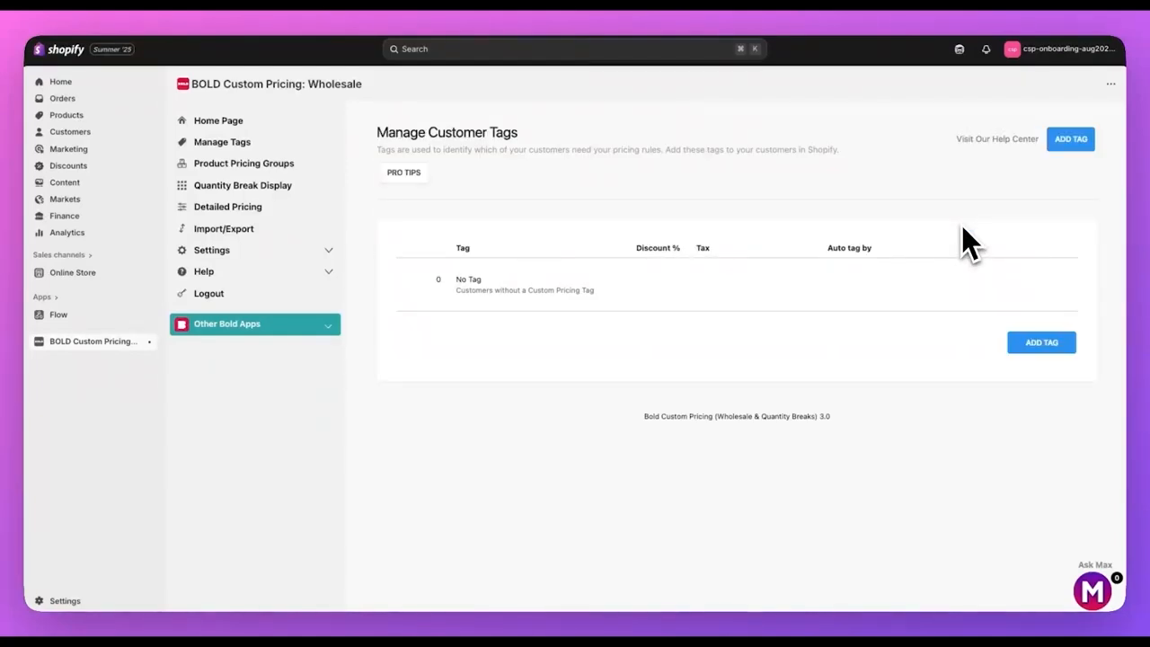
left_click(1069, 287)
scroll(1058, 334, "down", 1)
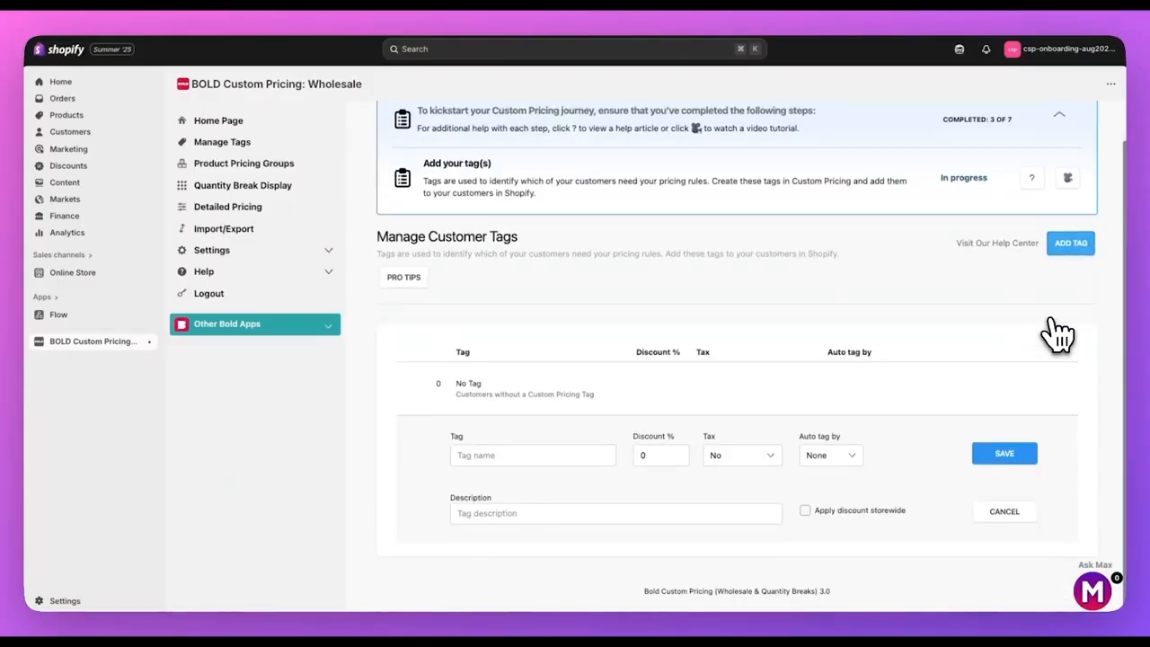
left_click(548, 454)
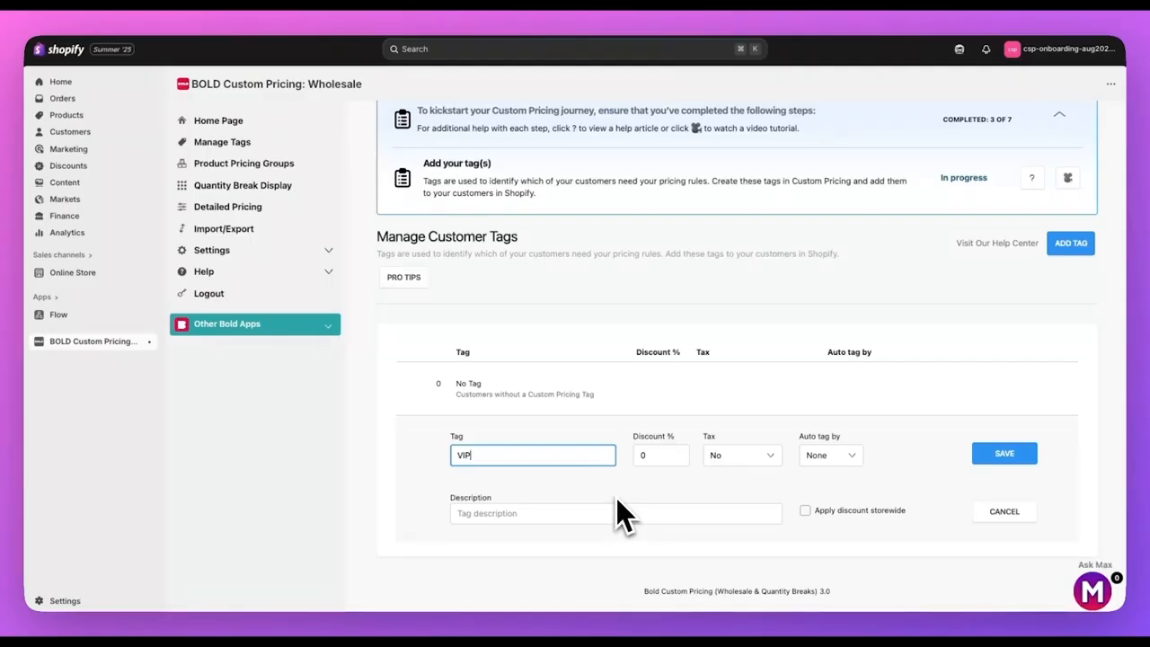
double_click(653, 456)
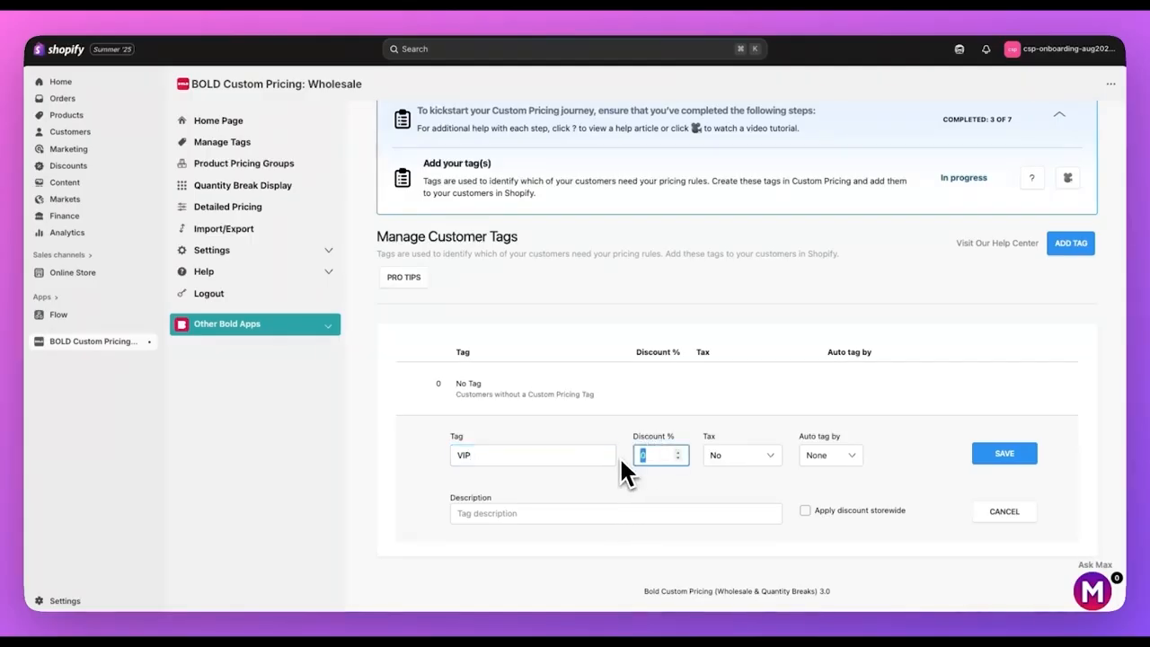
type("10")
Set the VIP tag's tax to Product default and keep its auto tagging at None
left_click(775, 458)
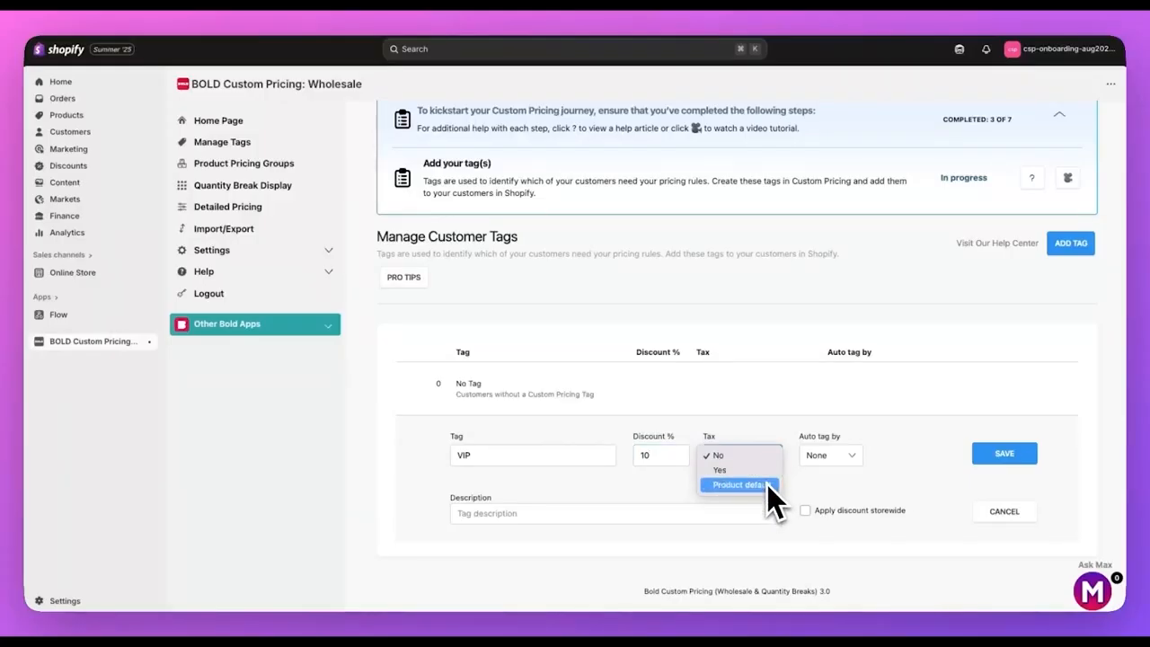
left_click(767, 490)
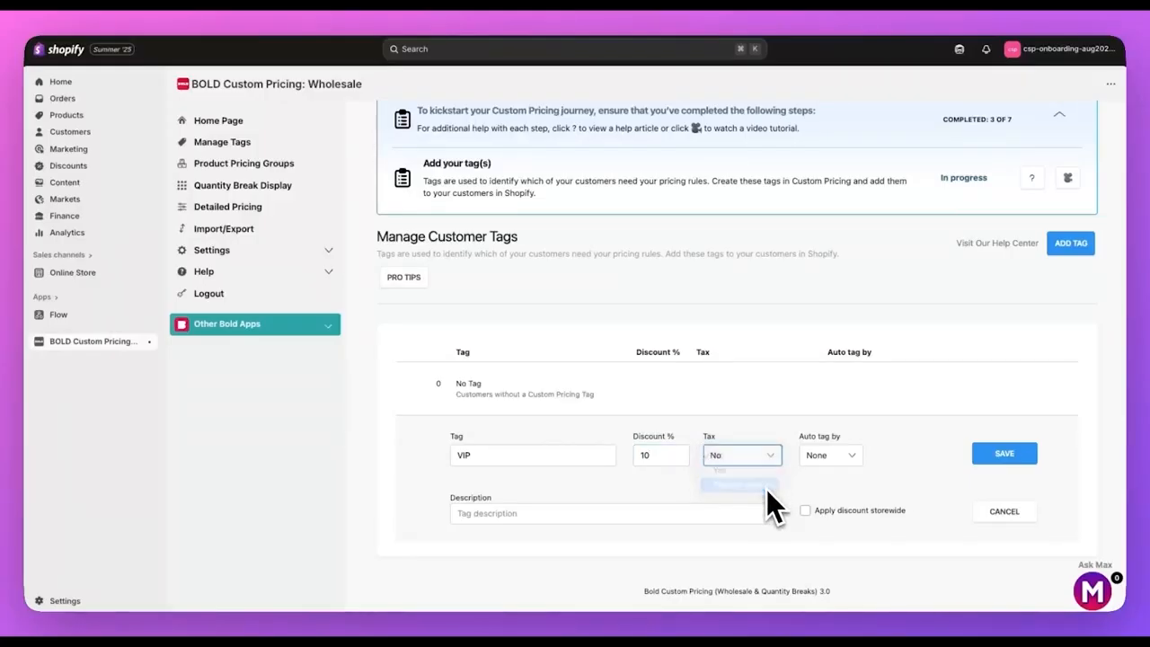
left_click(854, 459)
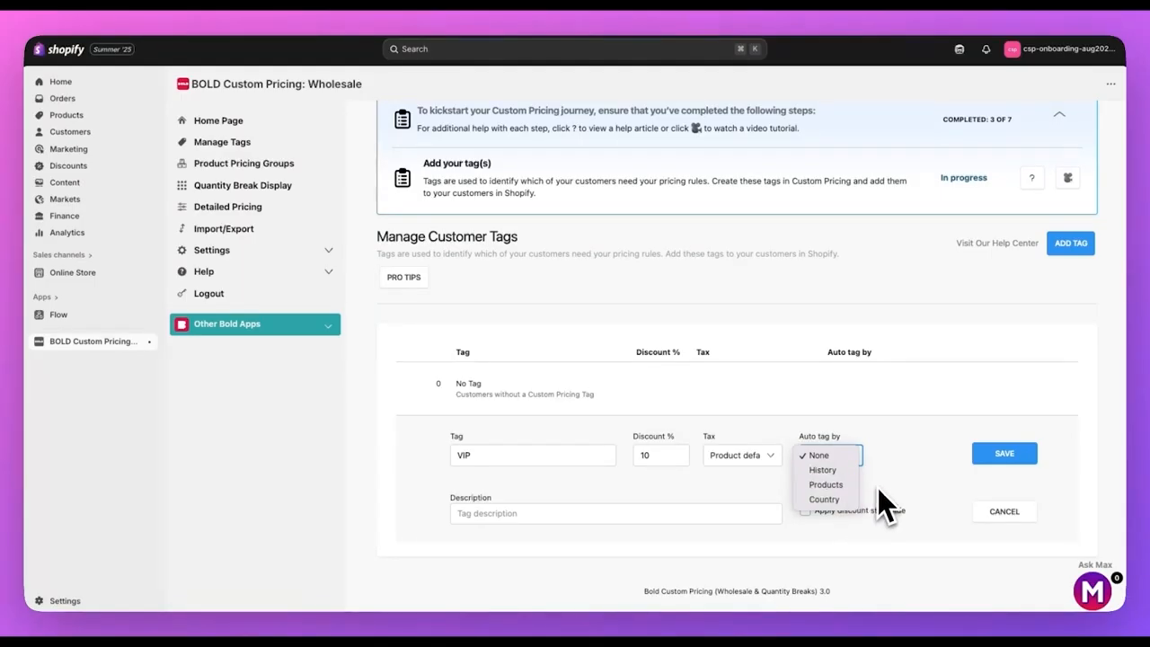
left_click(839, 459)
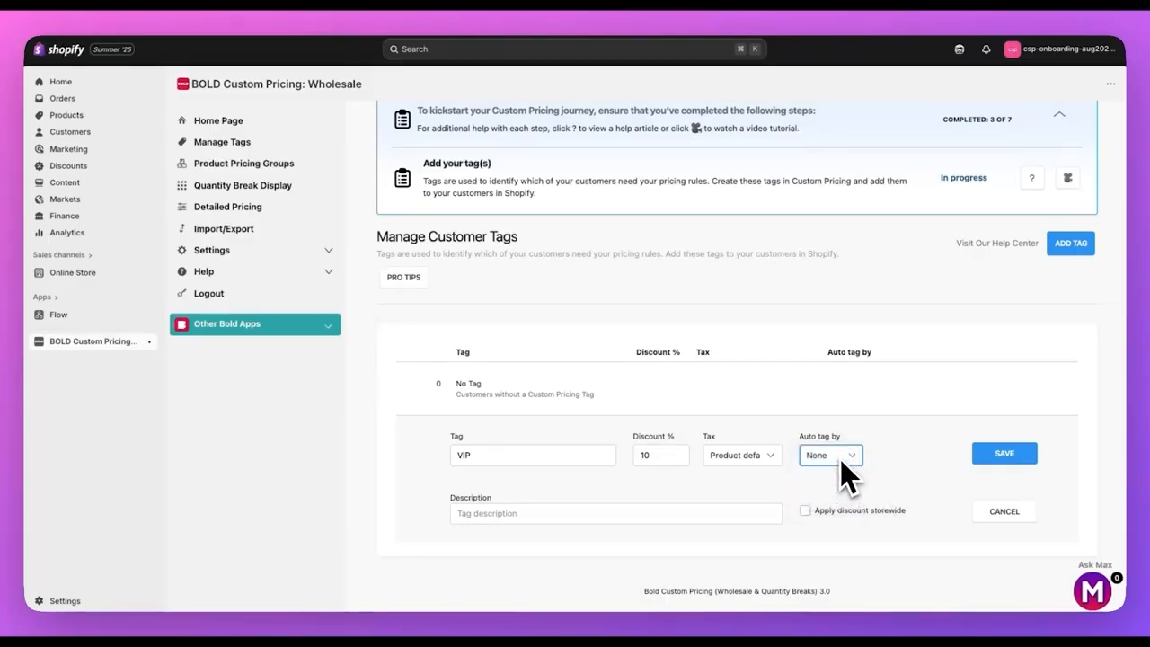
Describe the VIP tag as "VIP Membership", apply its discount storewide and save the tag
left_click(524, 513)
type("VI")
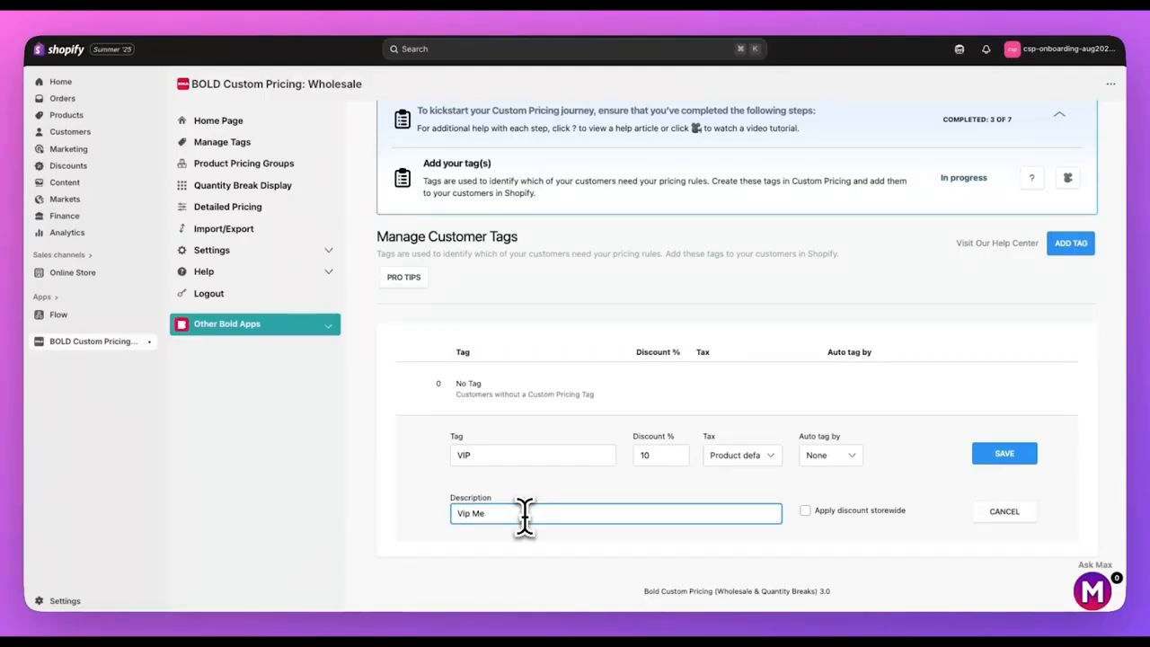
key("BackSpace")
type("P Membership")
left_click(805, 511)
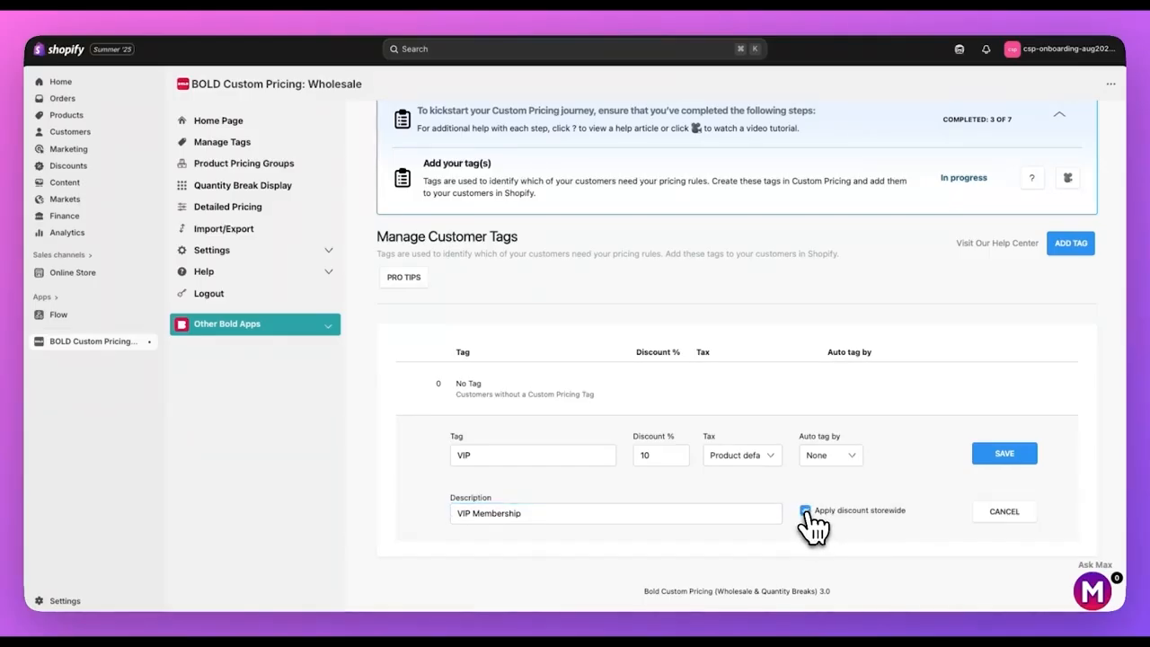
left_click(1003, 454)
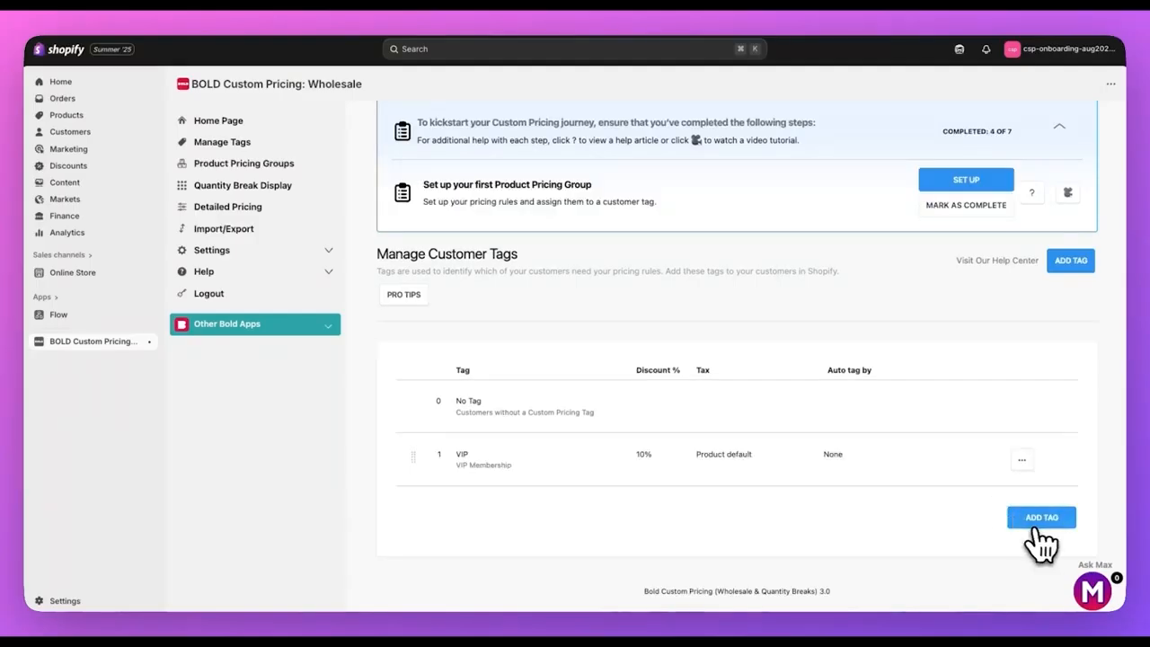
Start a second customer tag named Gold with a 15% discount
left_click(1041, 521)
scroll(608, 534, "down", 2)
left_click(546, 458)
type("Gold")
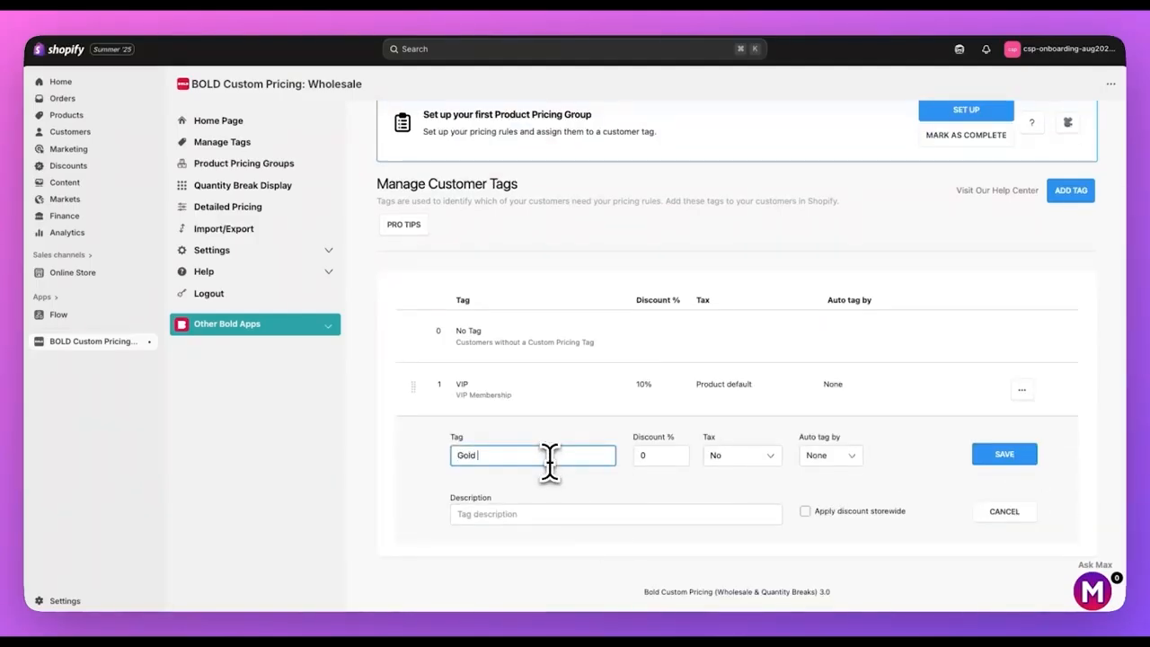
left_click(658, 455)
type("15")
Set the Gold tag's tax to Product default, describe it as "Gold Member" and save the tag
left_click(741, 455)
left_click(759, 487)
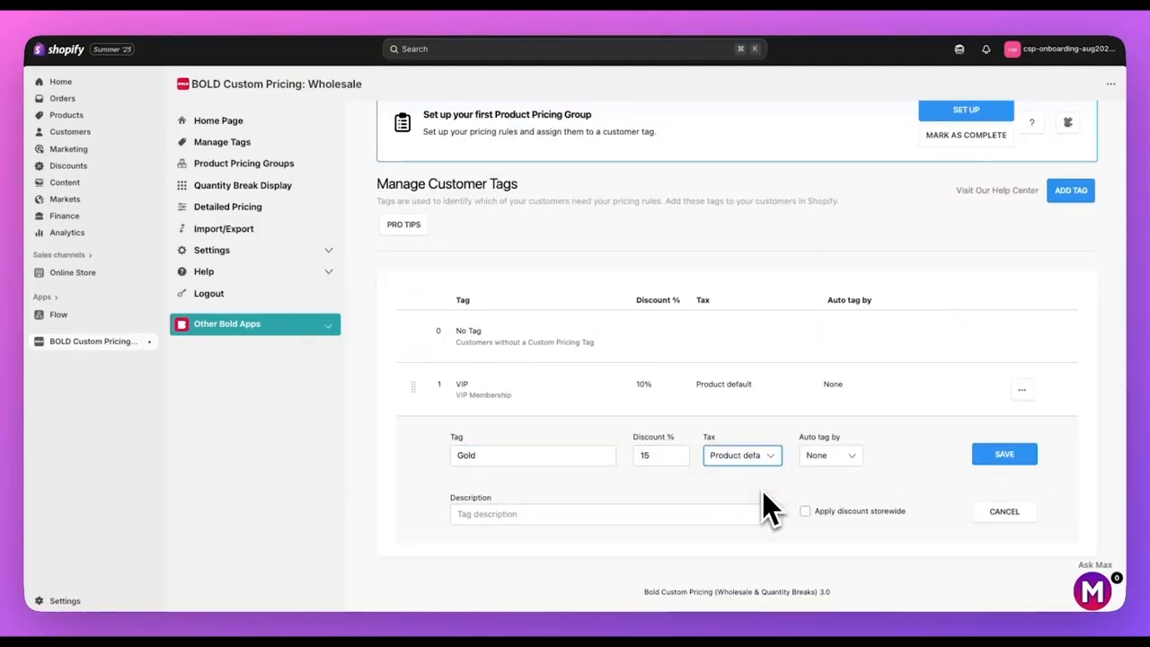
left_click(611, 510)
type("Gold Member")
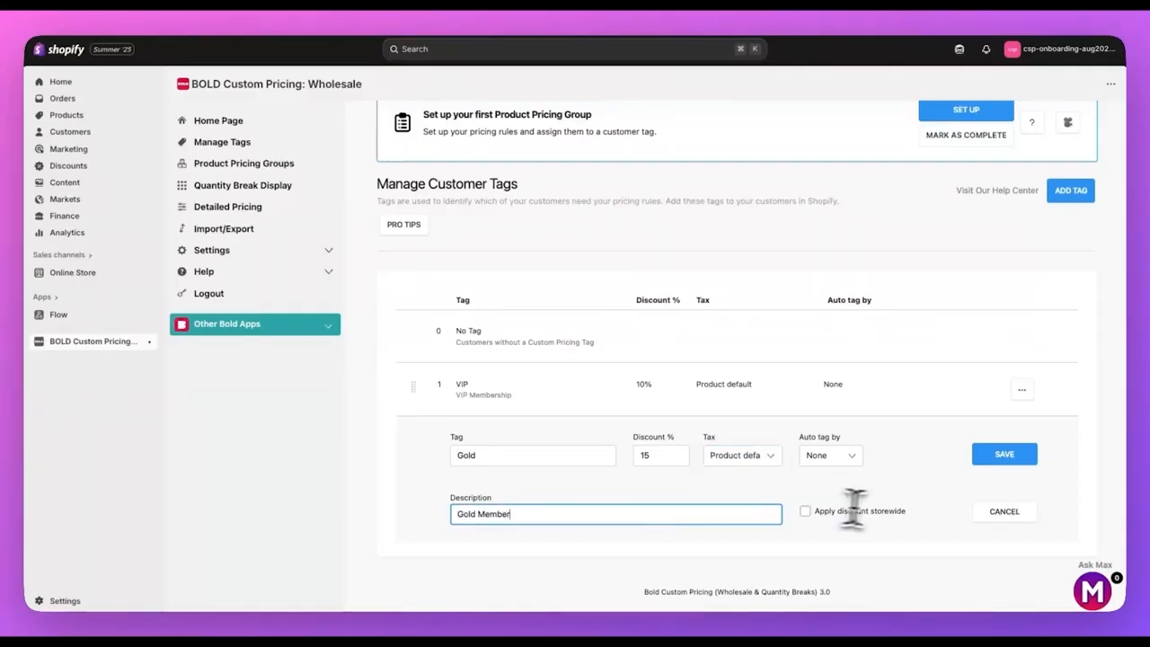
left_click(1002, 512)
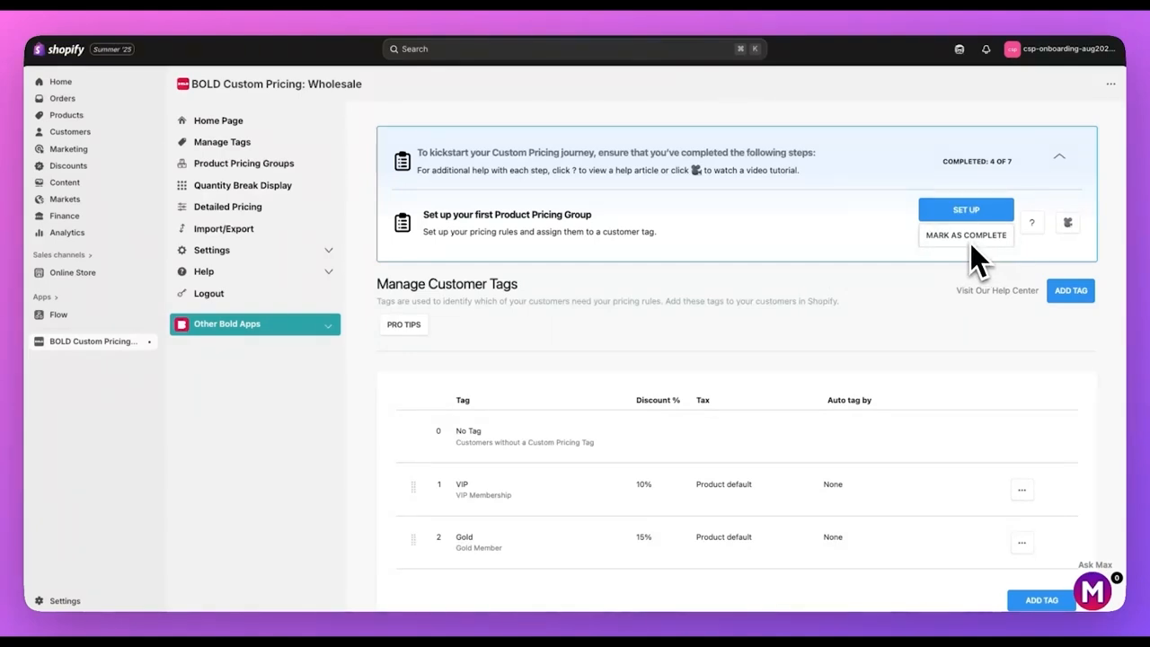
Start a product pricing group from the setup task, named Coffee Syrups, with Percent Discount as its calculation type
left_click(969, 210)
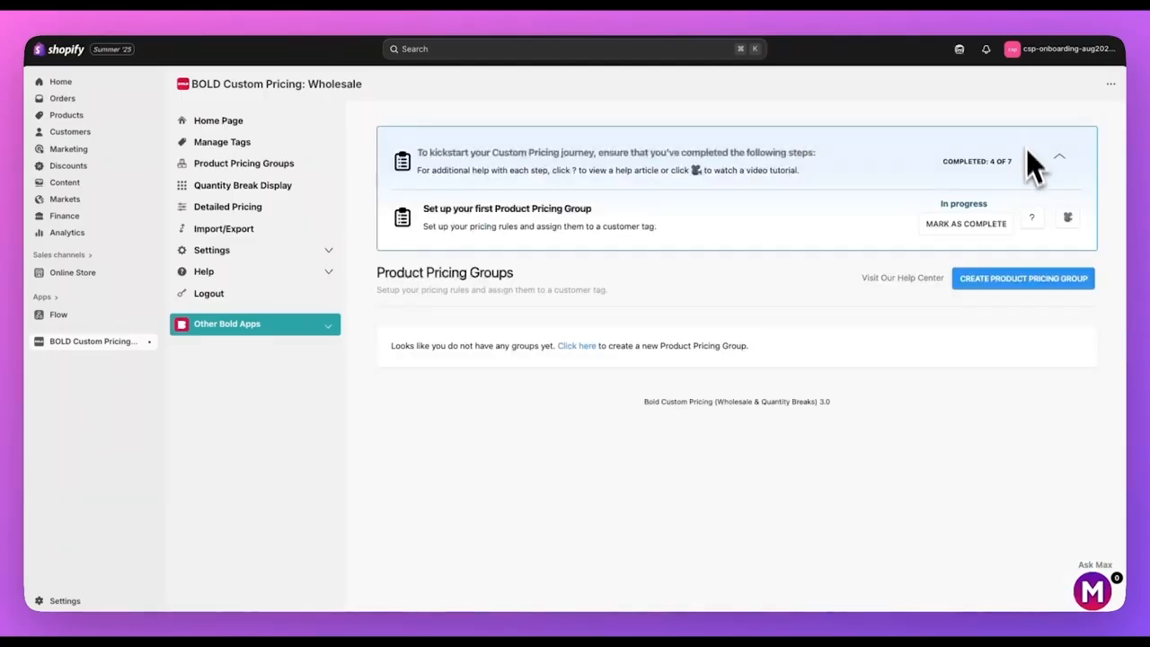
left_click(1040, 291)
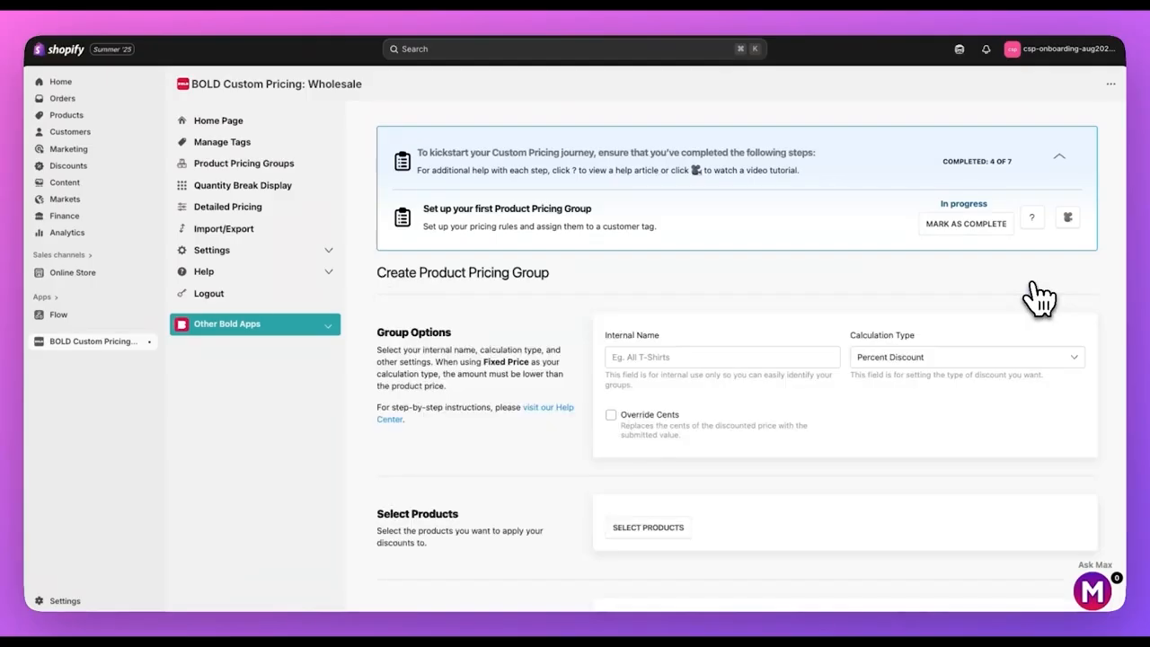
scroll(1038, 298, "down", 3)
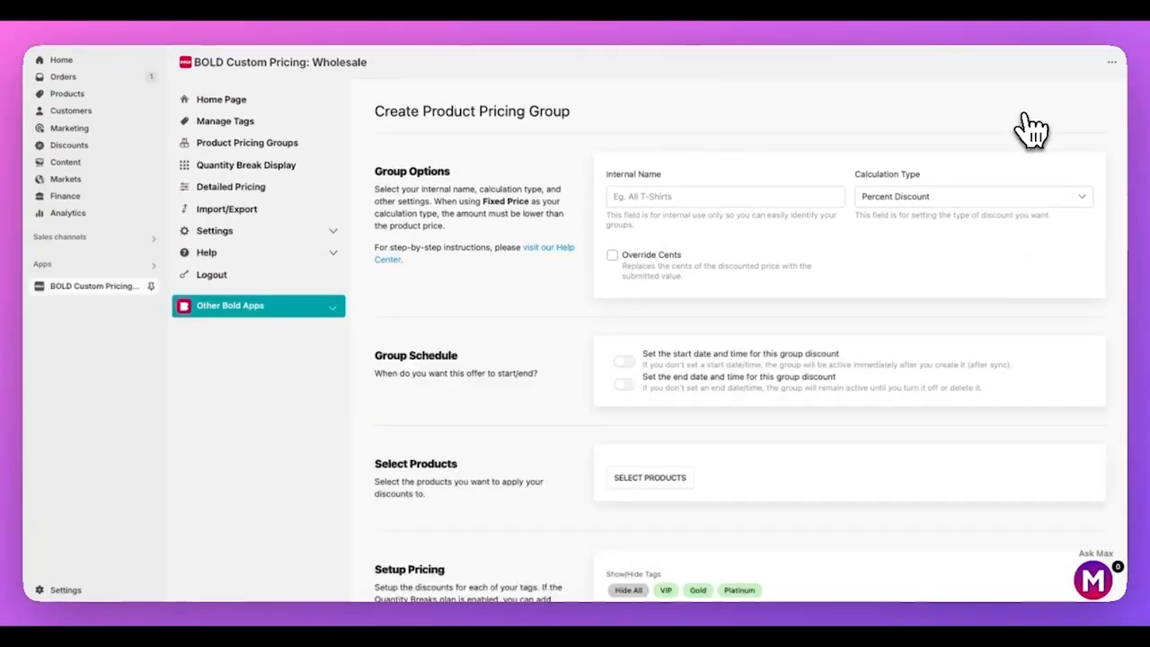
left_click(662, 194)
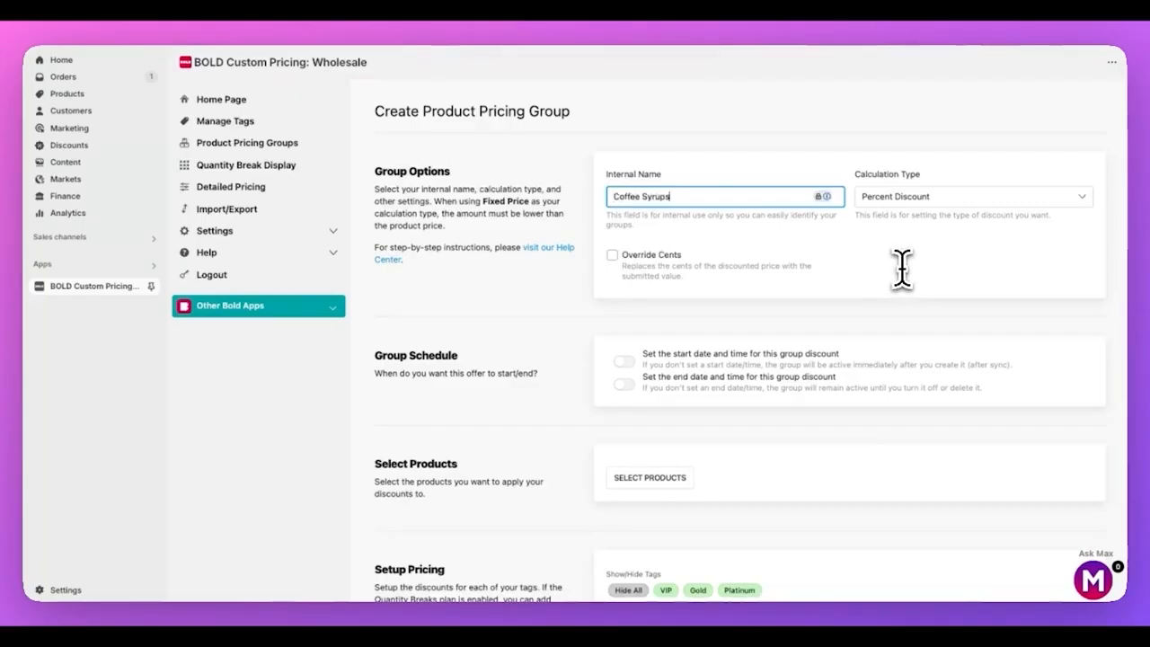
left_click(1088, 204)
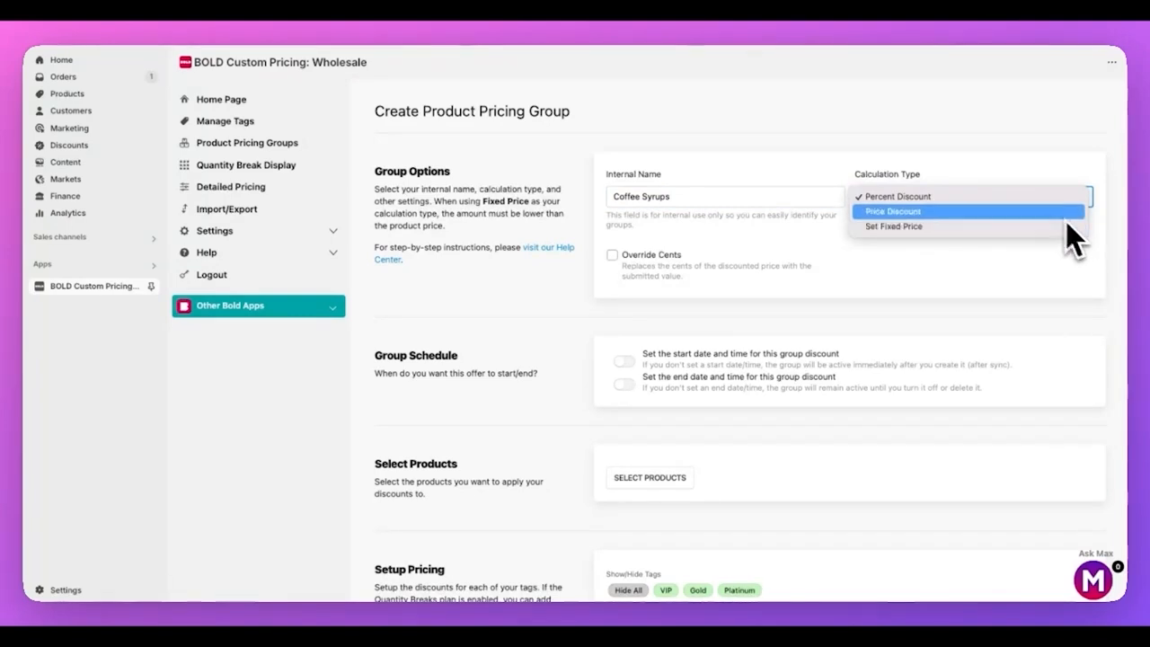
left_click(1042, 203)
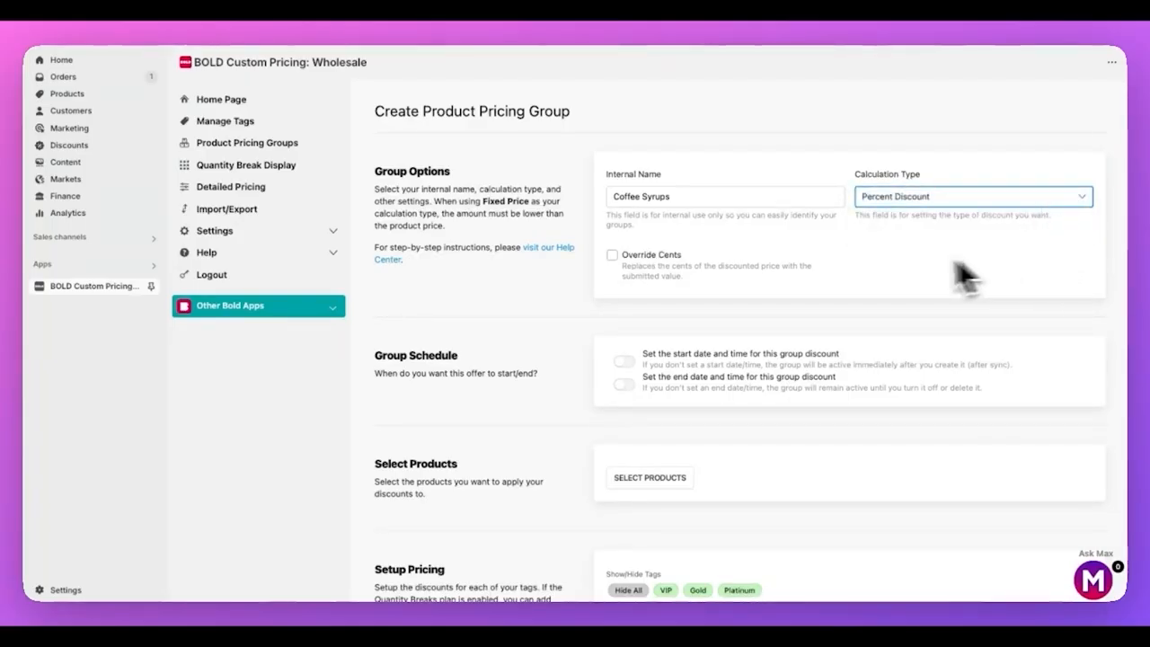
Enable Override Cents for the Coffee Syrups group and set the cents value to 99
left_click(615, 258)
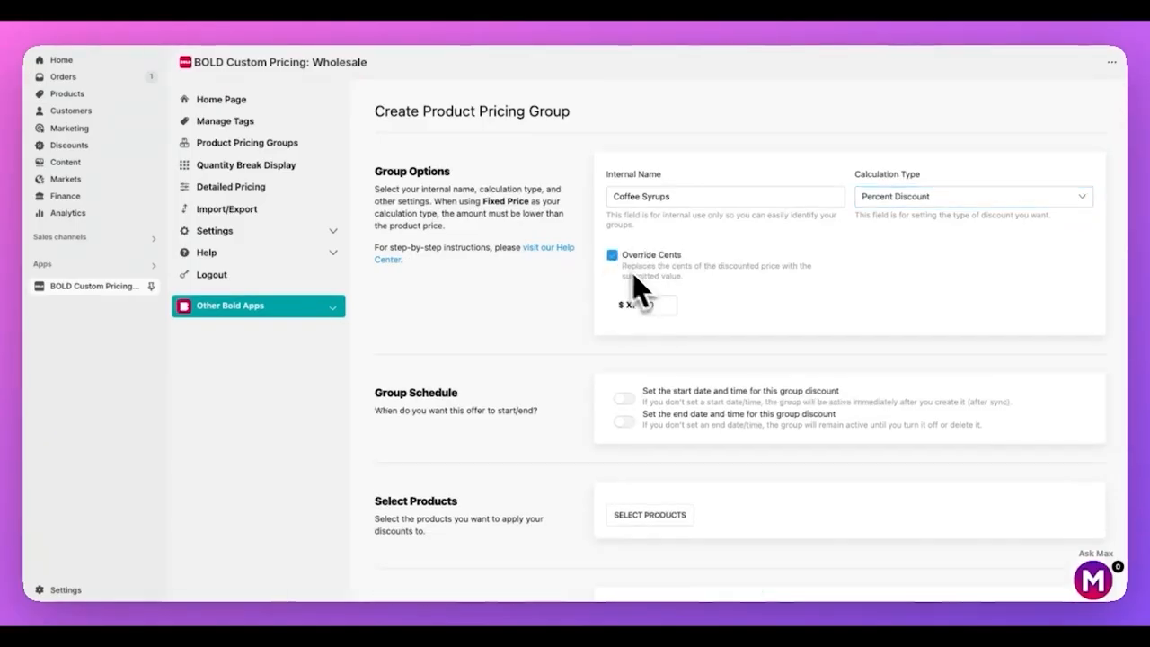
left_click(662, 304)
type("99")
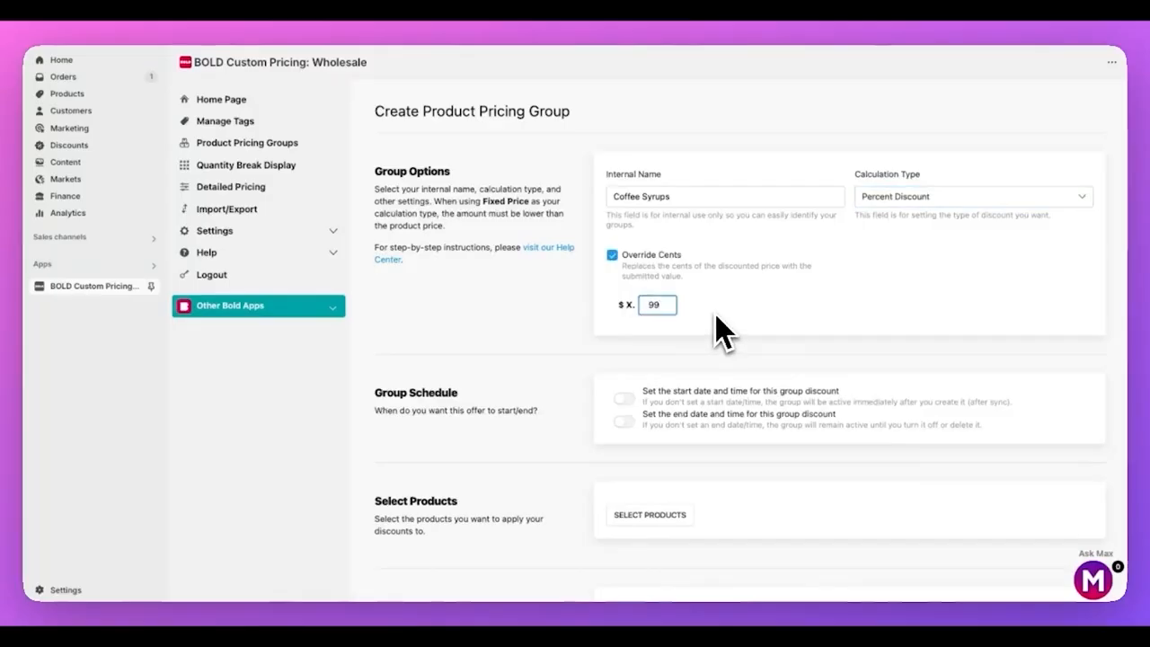
scroll(737, 329, "down", 2)
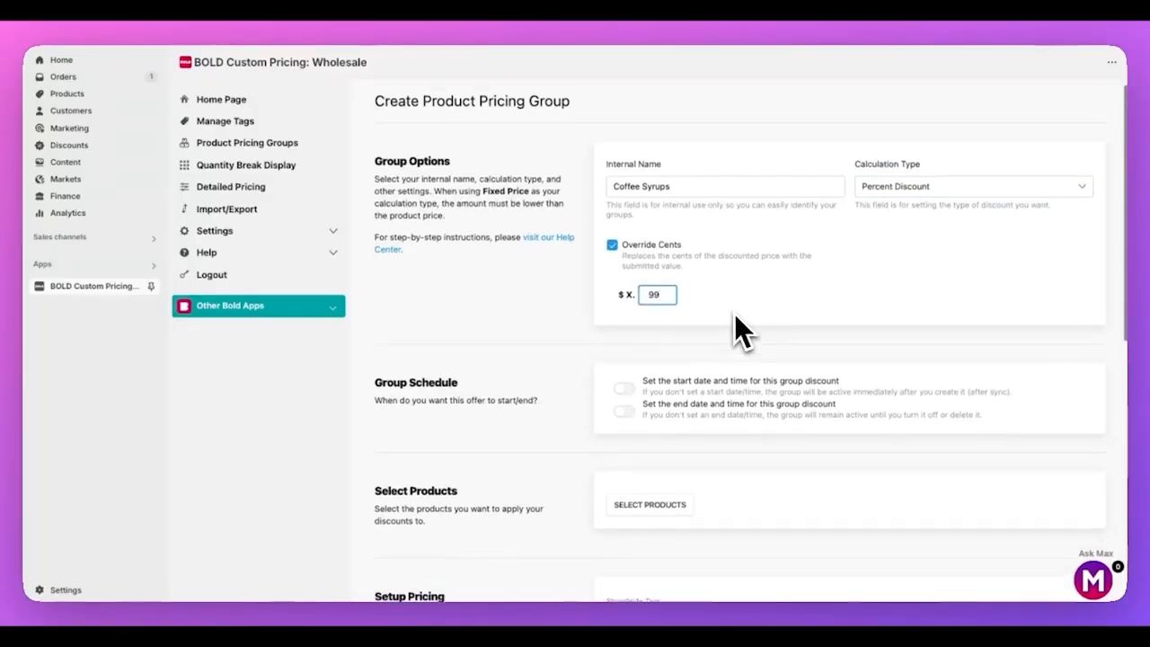
left_click(625, 306)
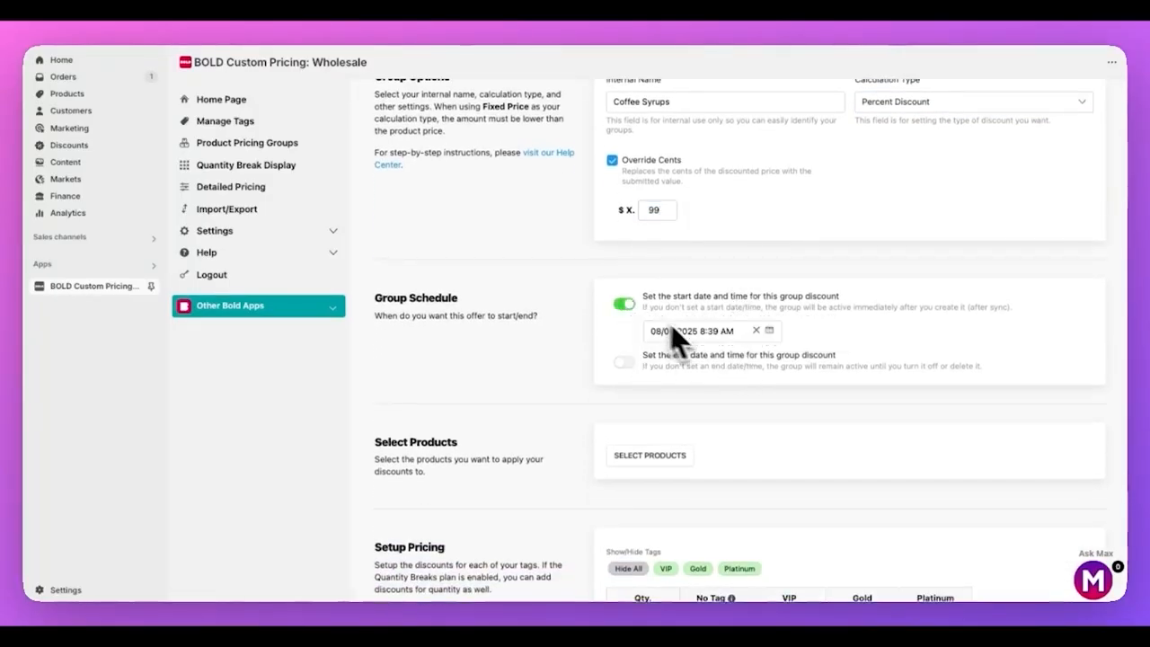
left_click(770, 332)
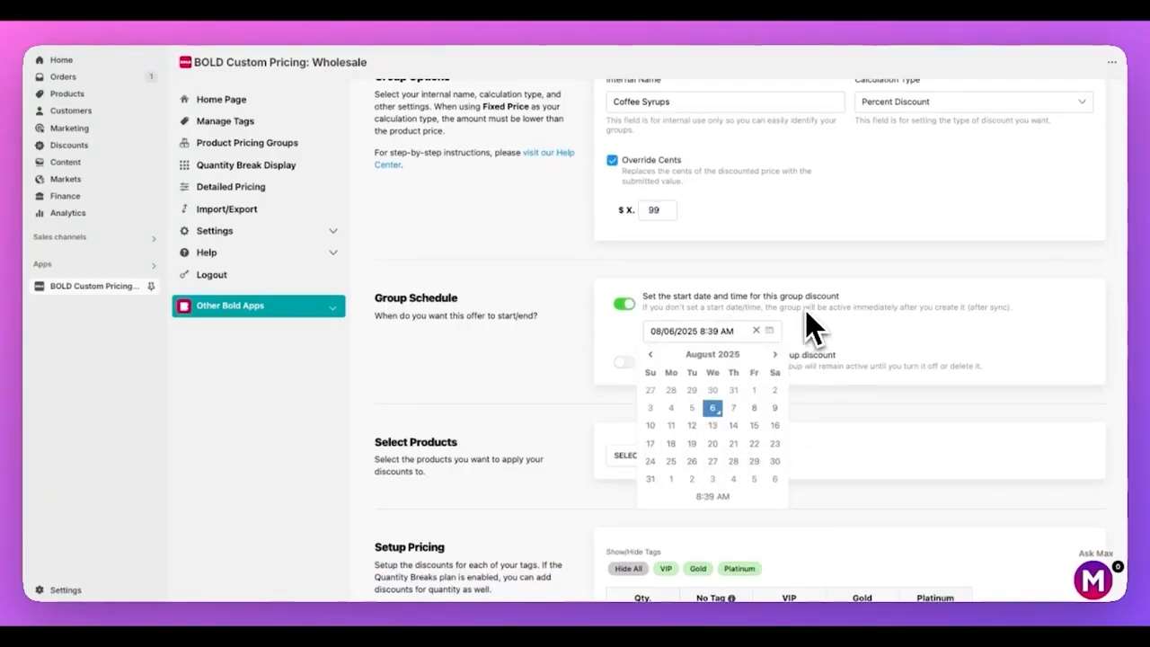
left_click(624, 306)
Assign the individual products Bold Coffee Syrup - Caramel, Hazelnut and Vanilla to the pricing group and save the selection
scroll(750, 380, "down", 3)
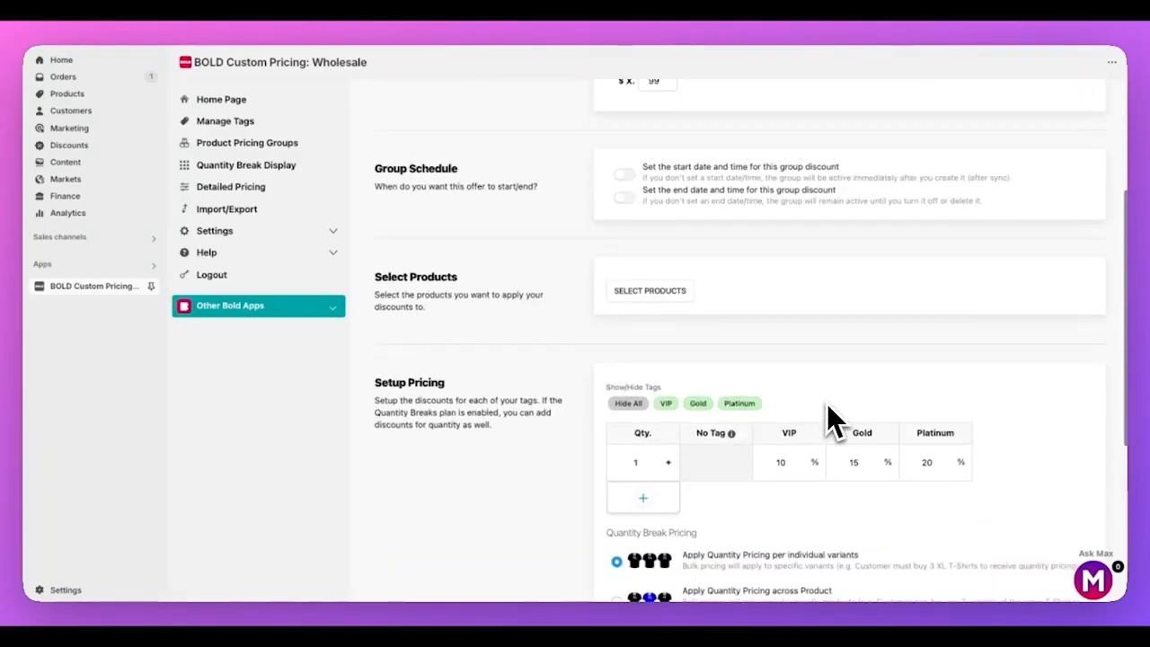
left_click(665, 310)
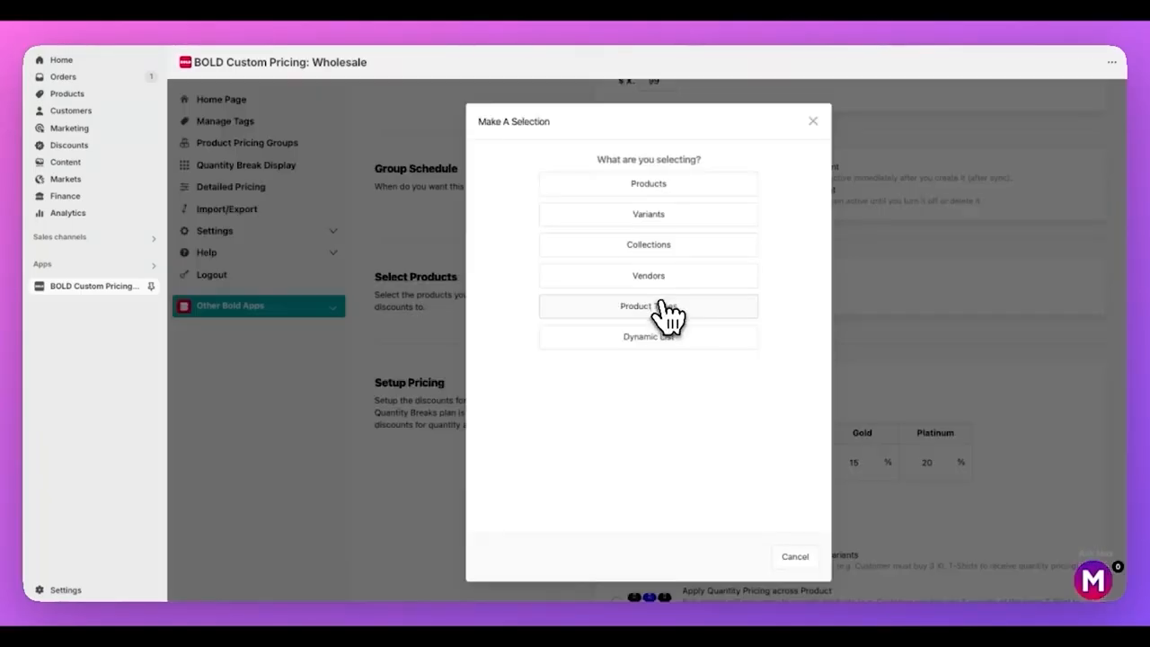
left_click(666, 192)
scroll(701, 379, "down", 10)
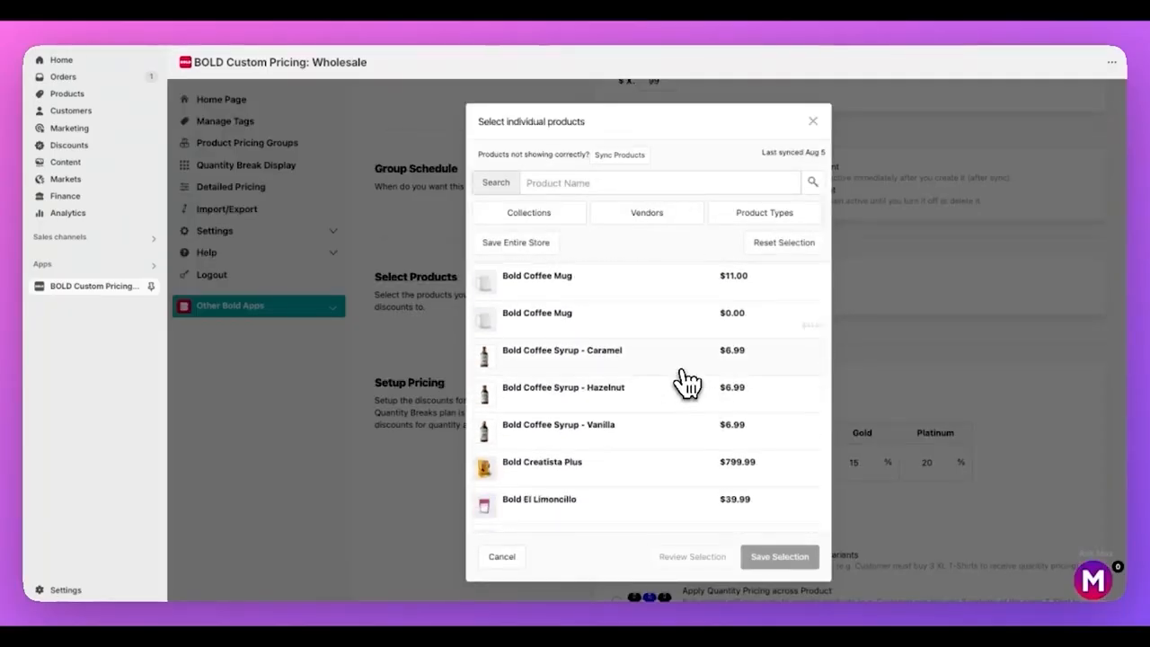
left_click(681, 364)
left_click(687, 411)
left_click(673, 440)
left_click(778, 557)
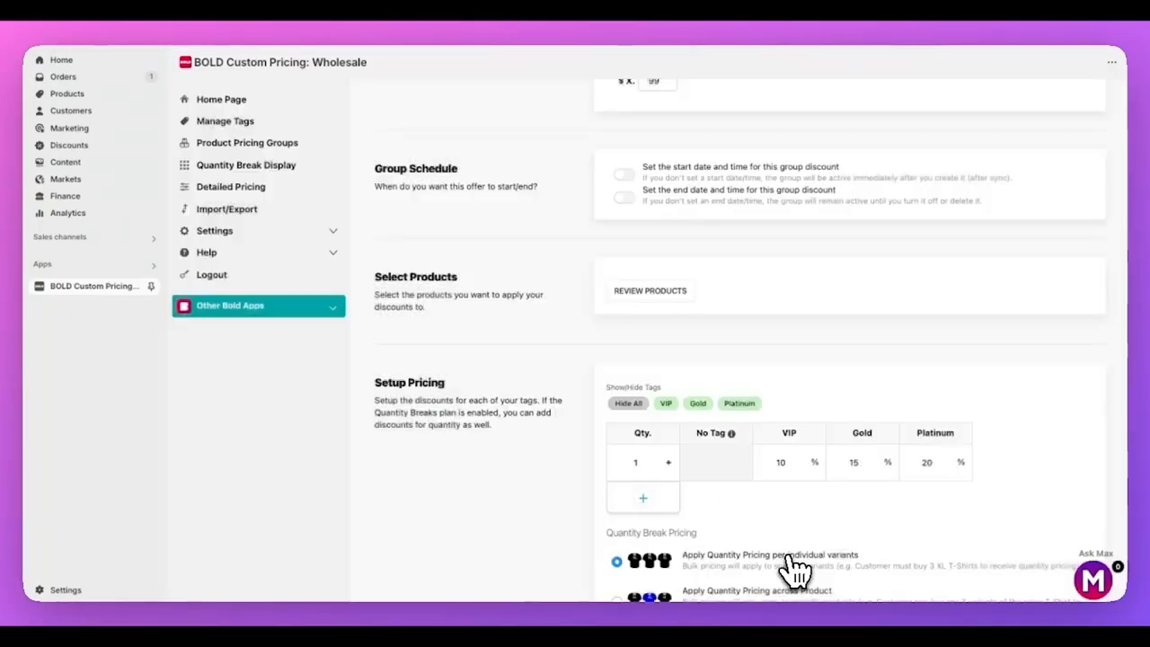
scroll(795, 567, "down", 3)
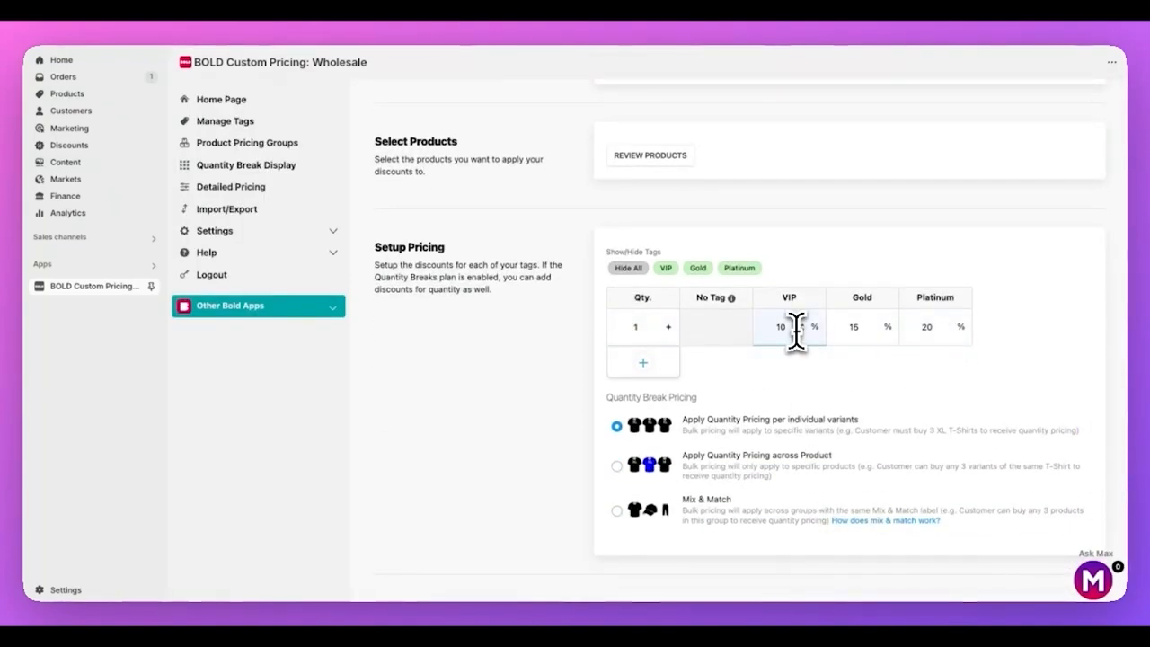
left_click_drag(786, 330, 752, 335)
type("15")
left_click_drag(785, 327, 758, 327)
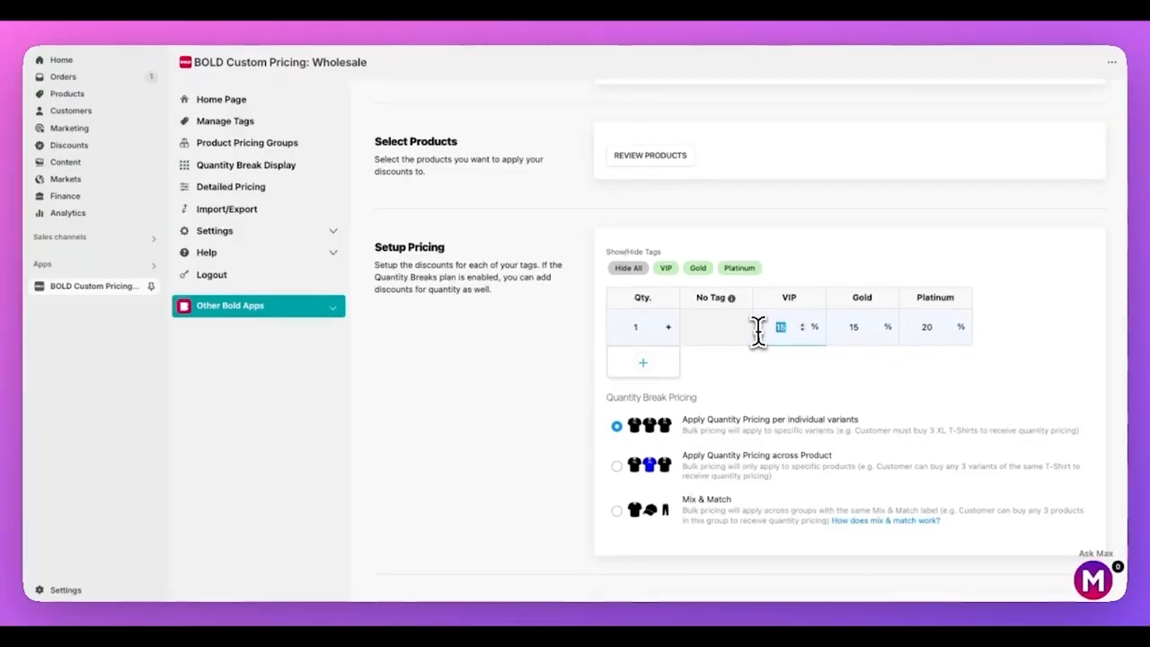
type("10")
Add a quantity break for 5 or more with discounts of 10% for No Tag, 15% VIP, 20% Gold and 25% Platinum
left_click(643, 362)
type("5")
left_click(718, 363)
type("10")
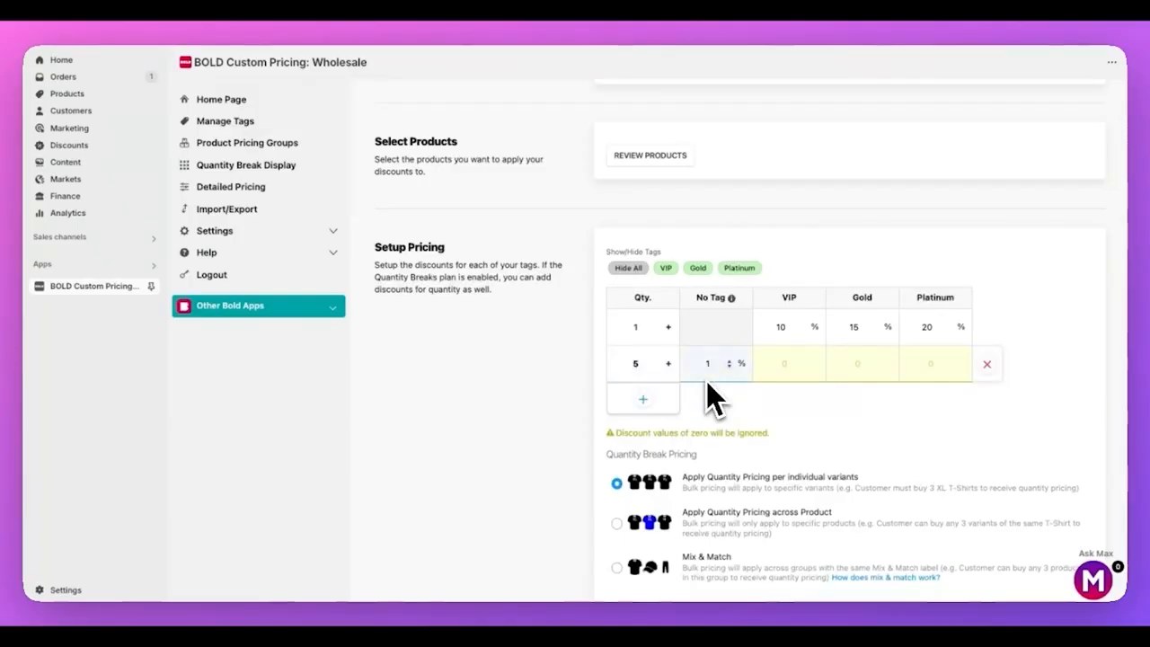
left_click(784, 368)
type("15")
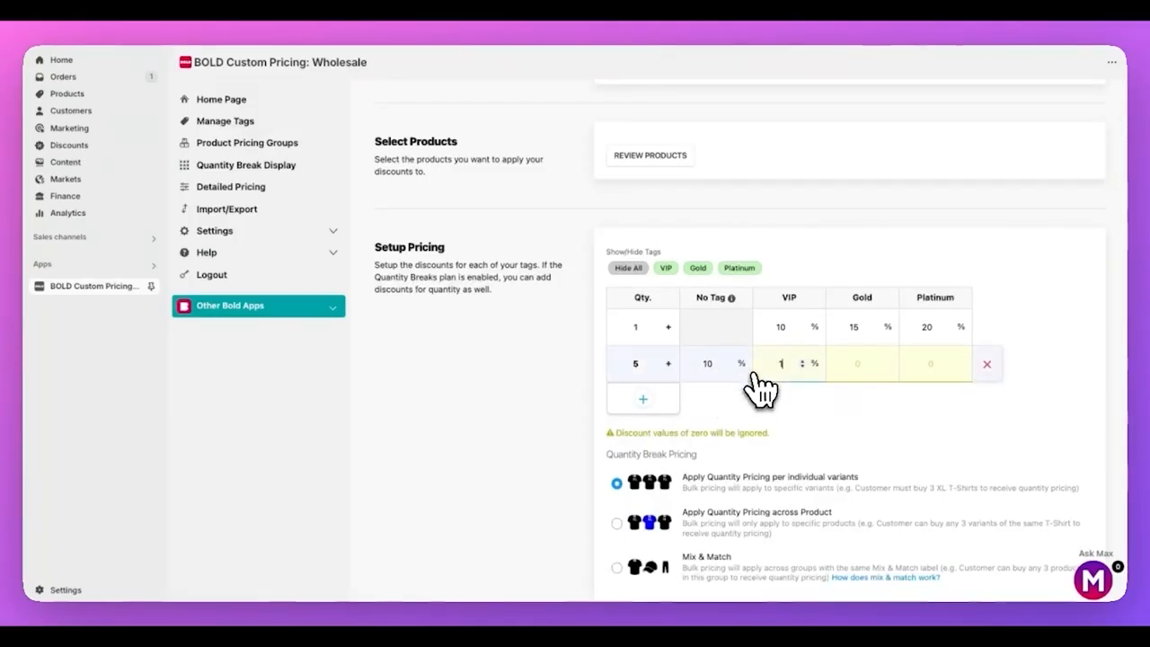
left_click(850, 365)
type("20")
left_click(925, 365)
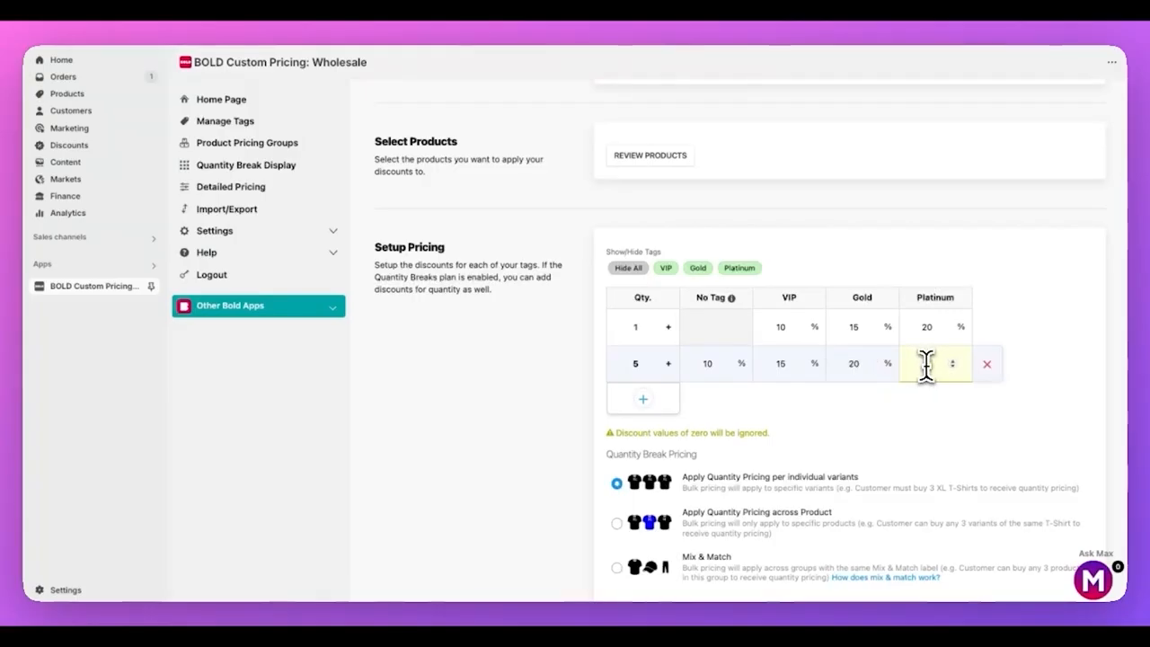
type("2")
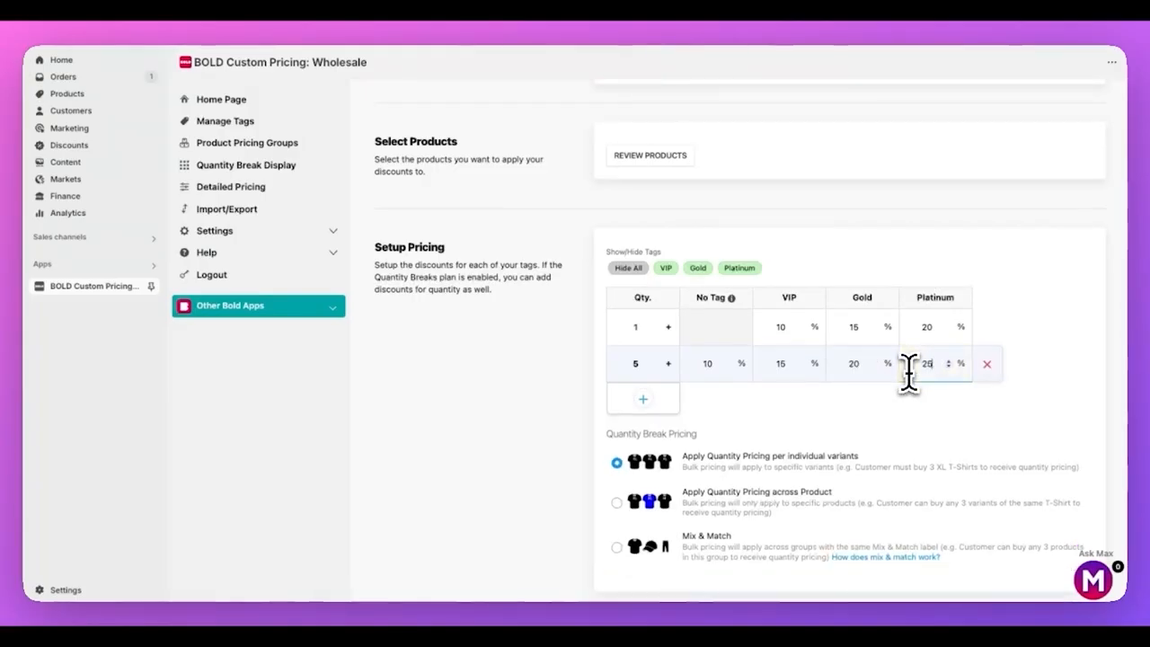
type("5")
scroll(711, 405, "down", 1)
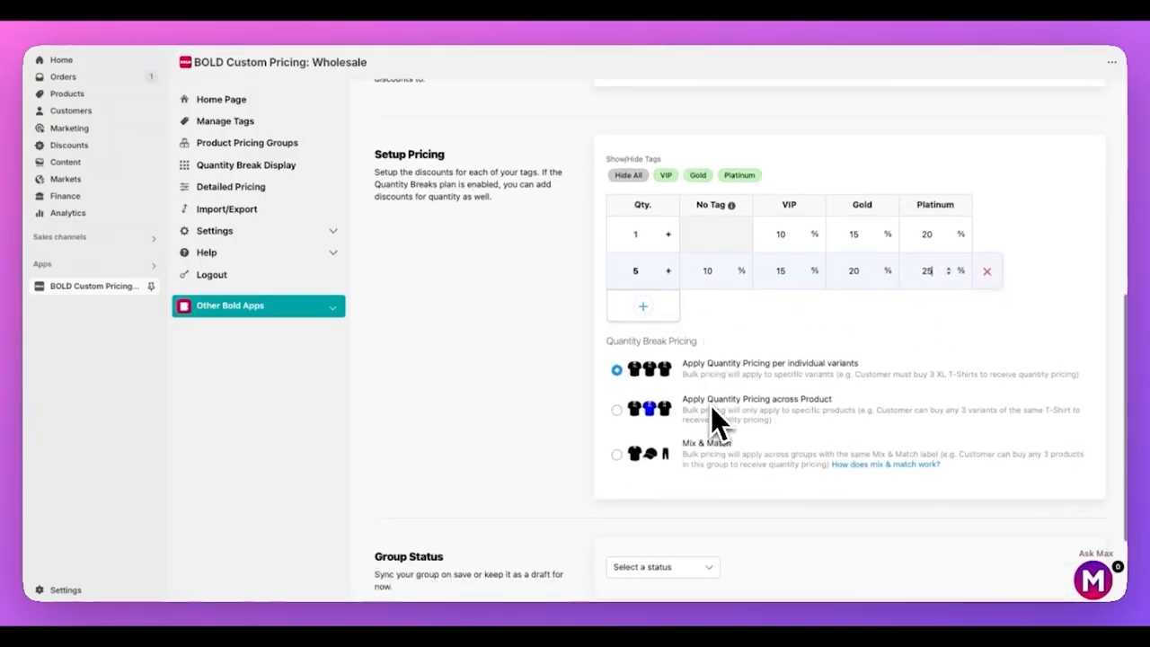
scroll(710, 405, "down", 1)
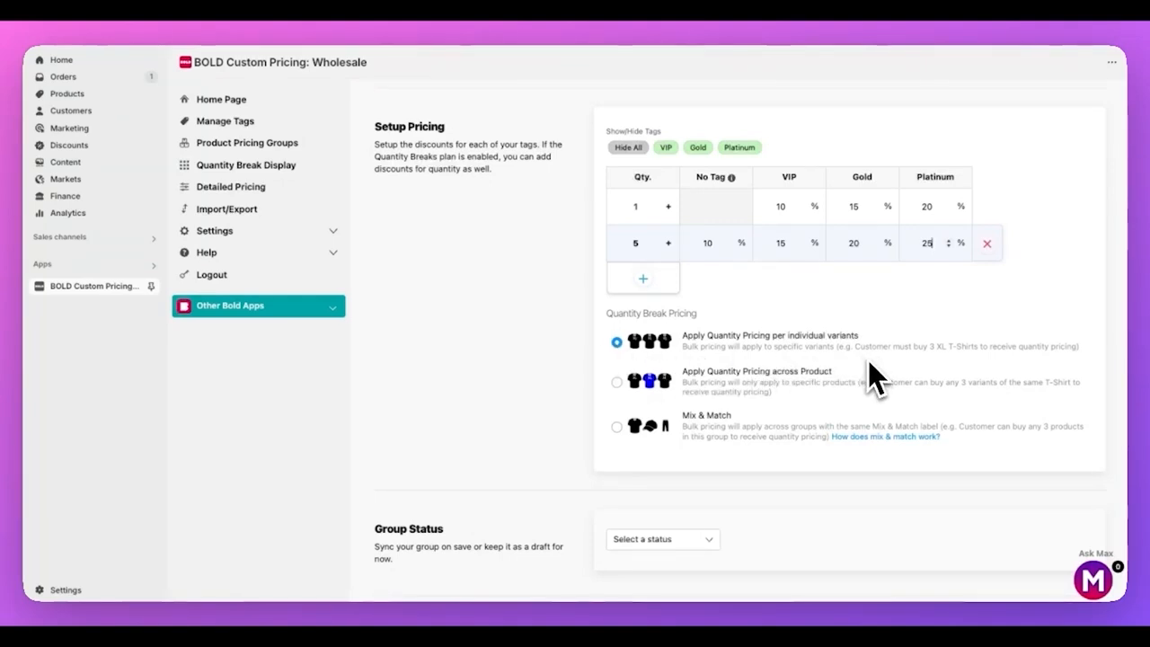
left_click(618, 384)
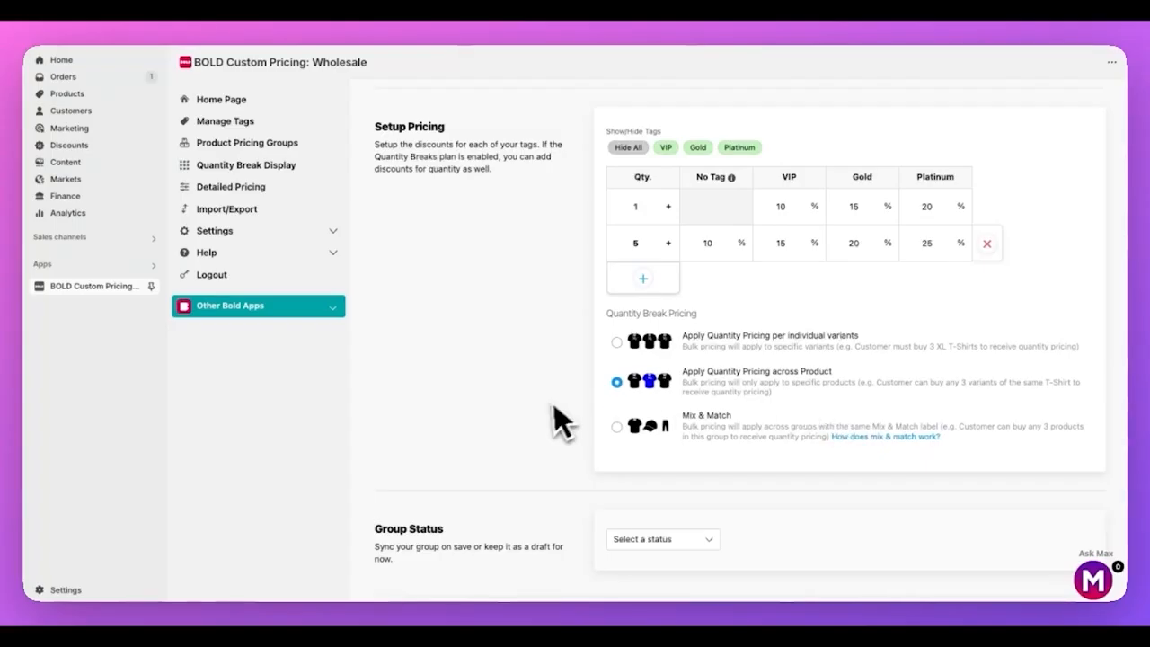
left_click(617, 428)
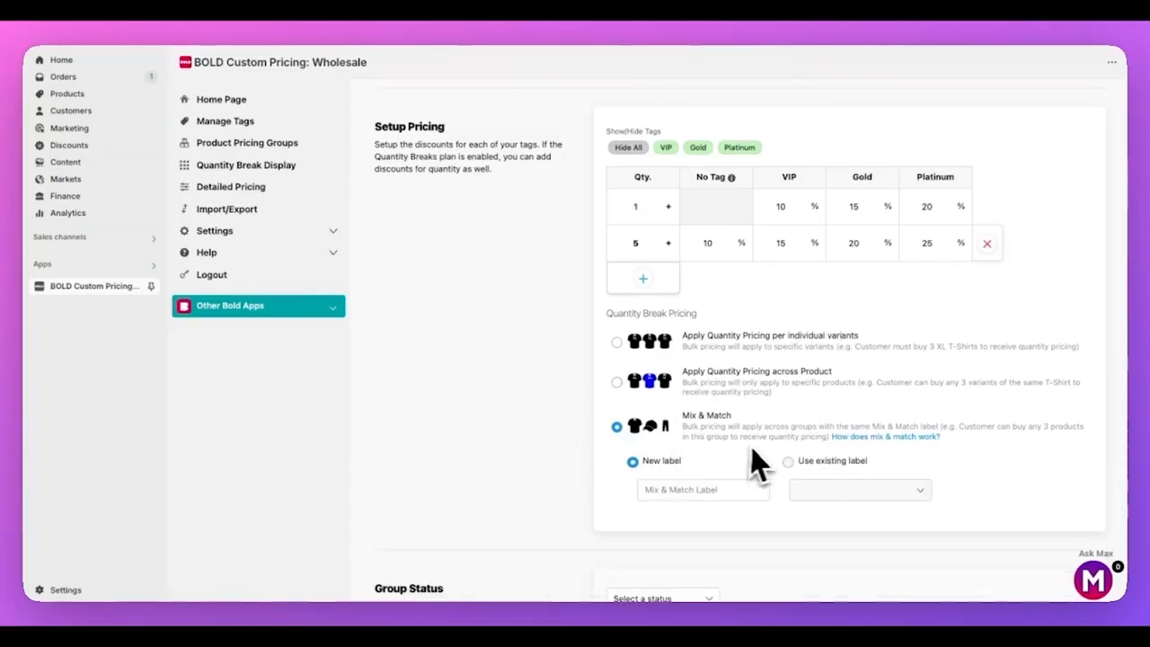
scroll(757, 454, "down", 2)
left_click(682, 403)
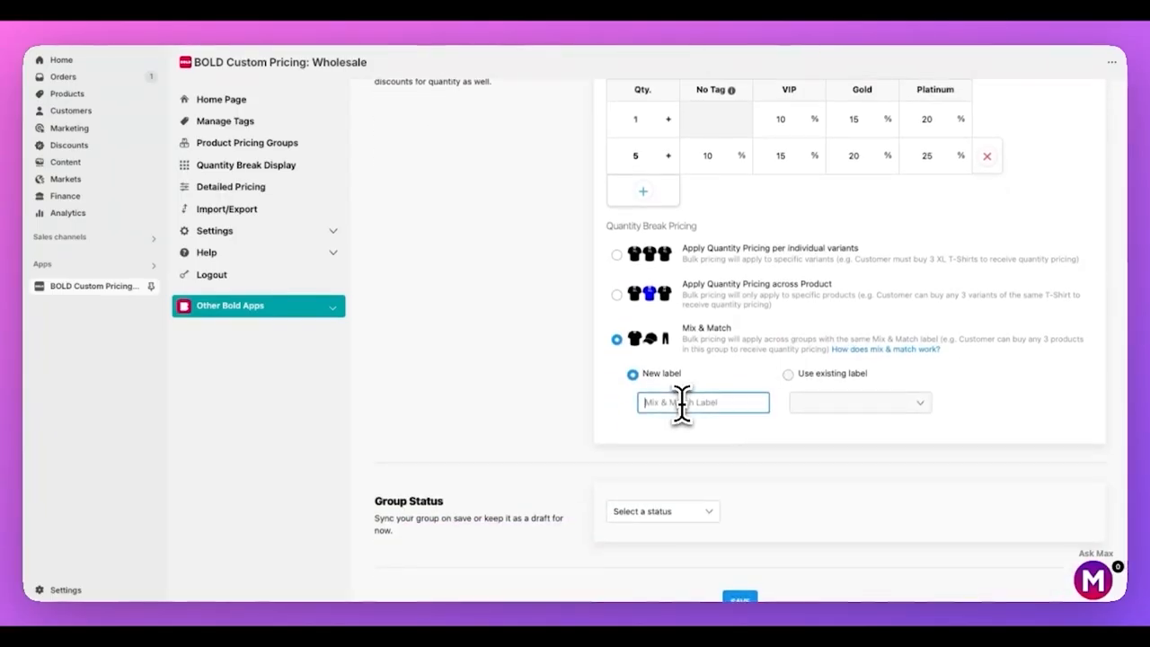
type("Mix &nd Match")
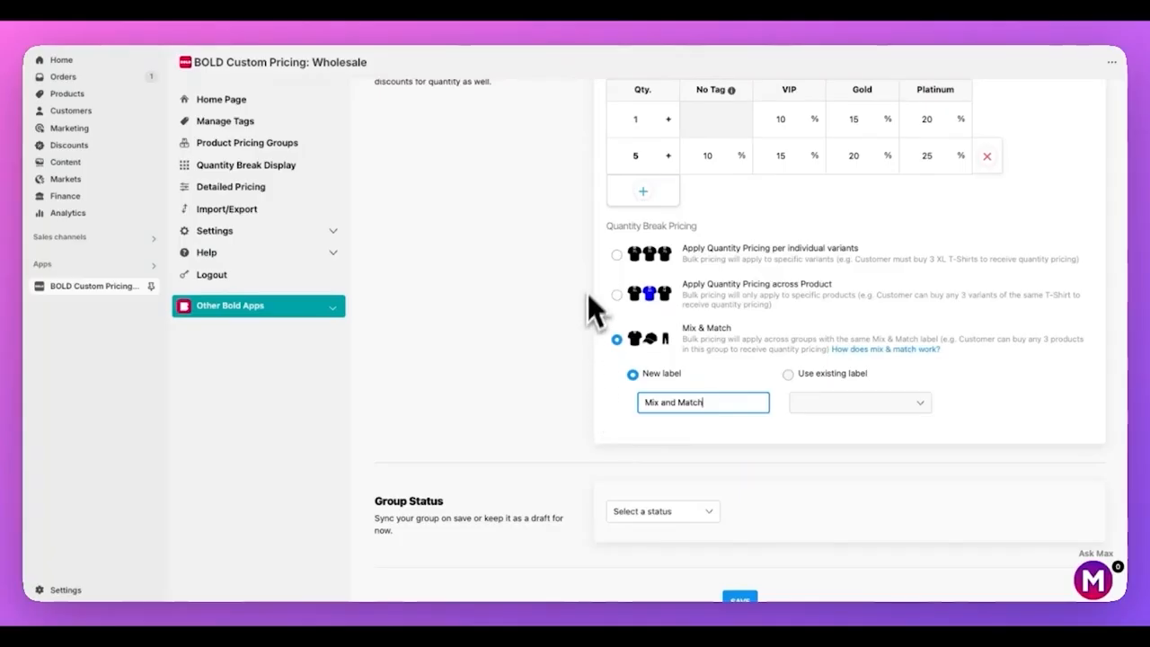
left_click(617, 255)
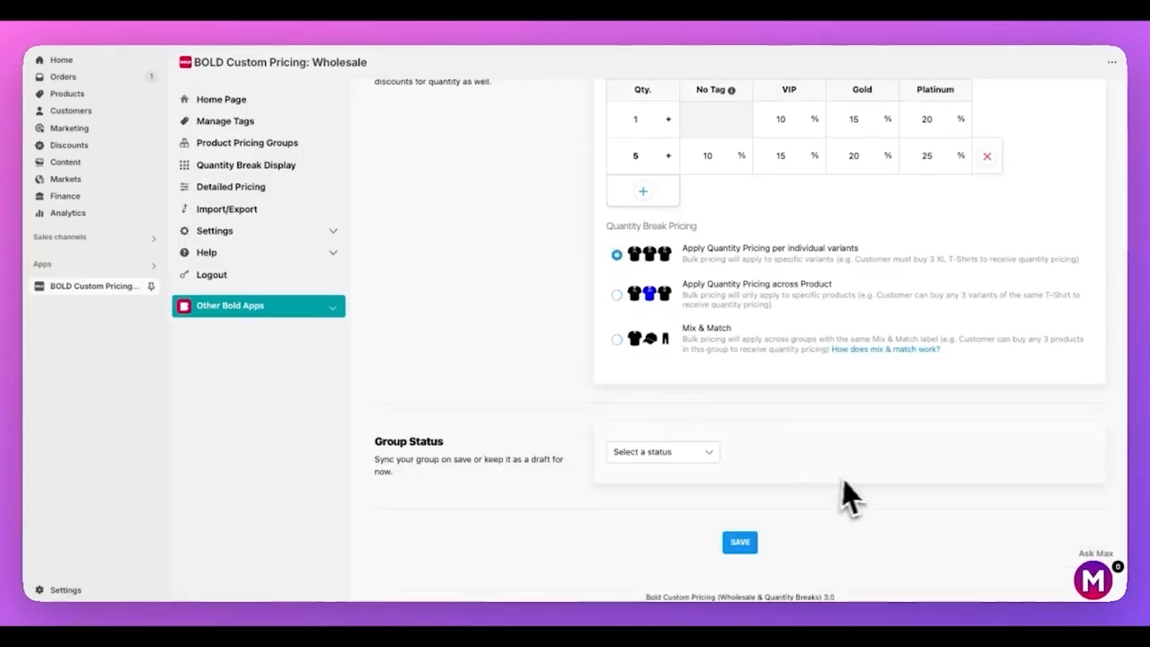
Set the group status to Sync on save and save the pricing group
left_click(713, 455)
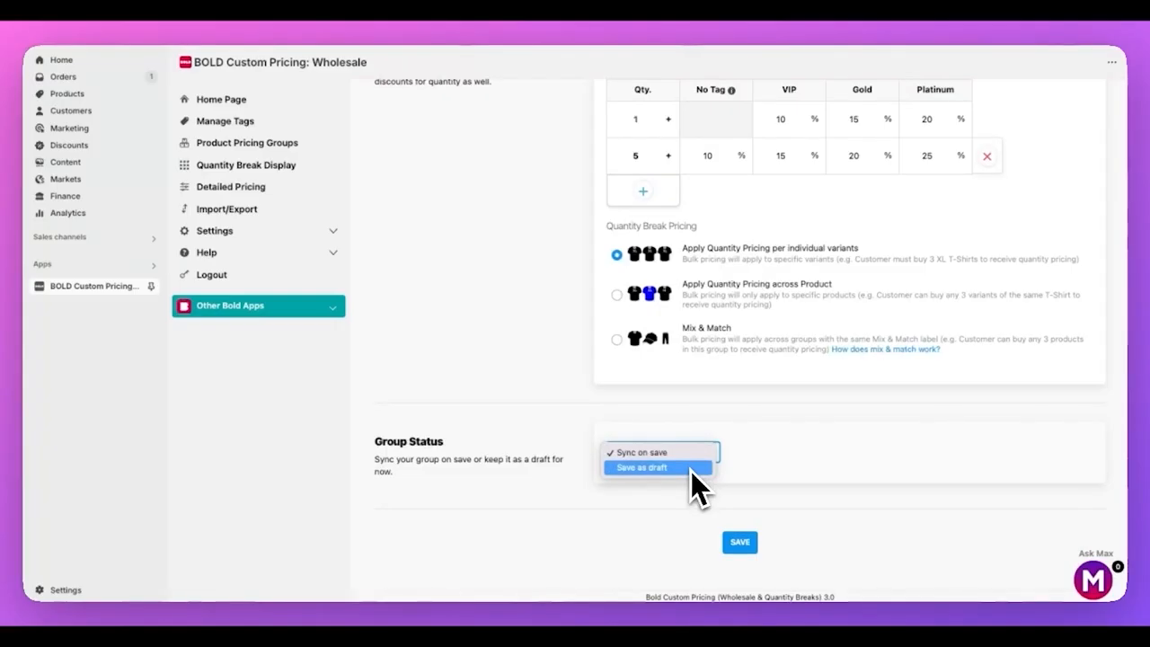
left_click(794, 537)
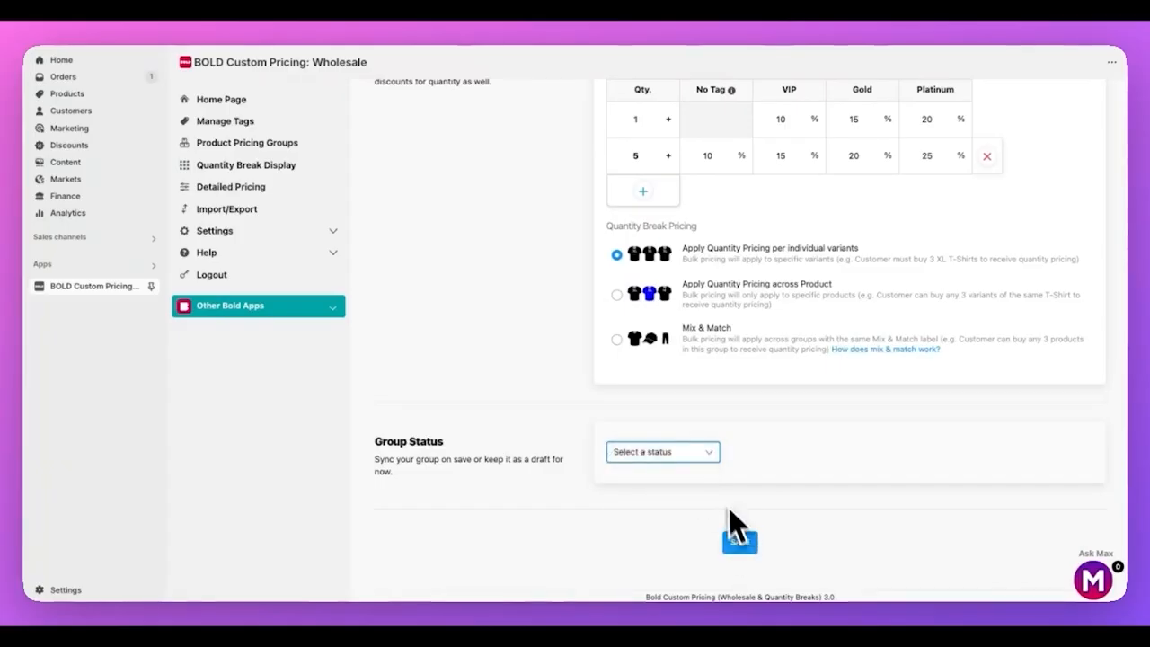
left_click(709, 456)
left_click(701, 454)
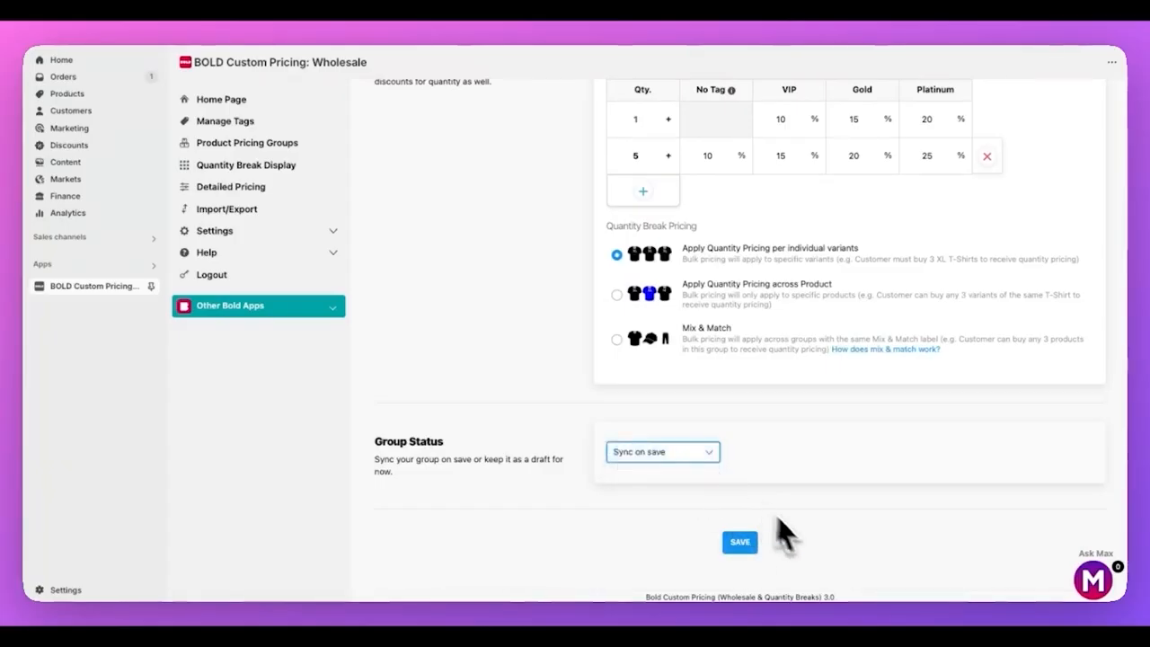
left_click(740, 543)
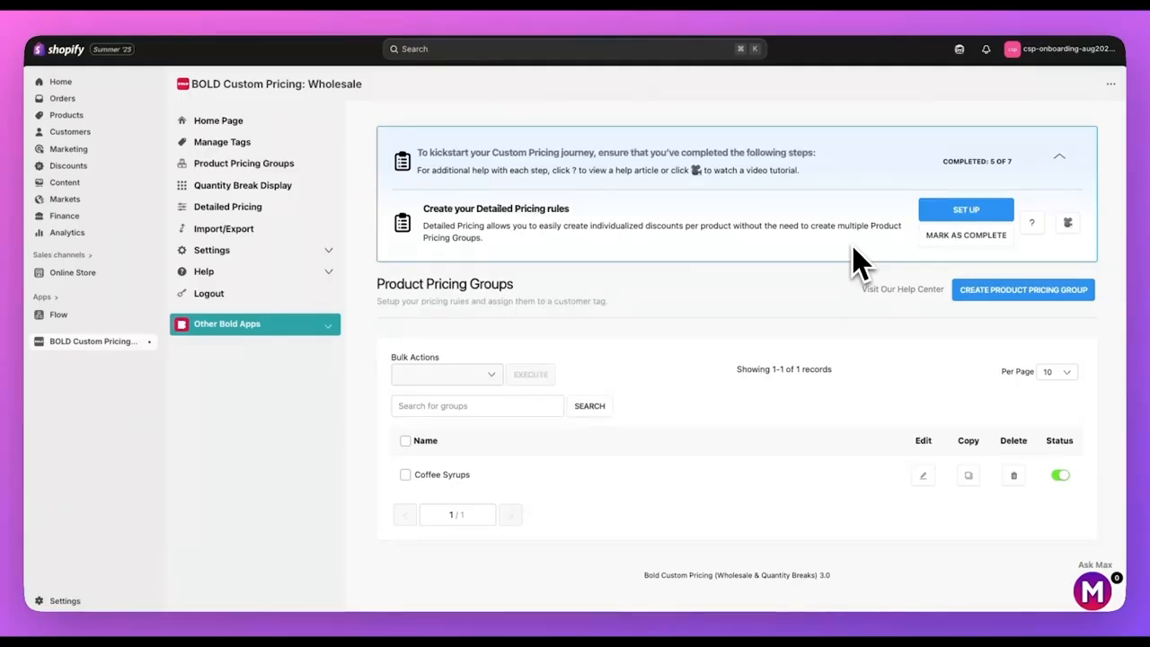
Start the Detailed Pricing setup and give Bold Creamer percentage discounts of 10% for VIP and 15% for Gold
left_click(969, 212)
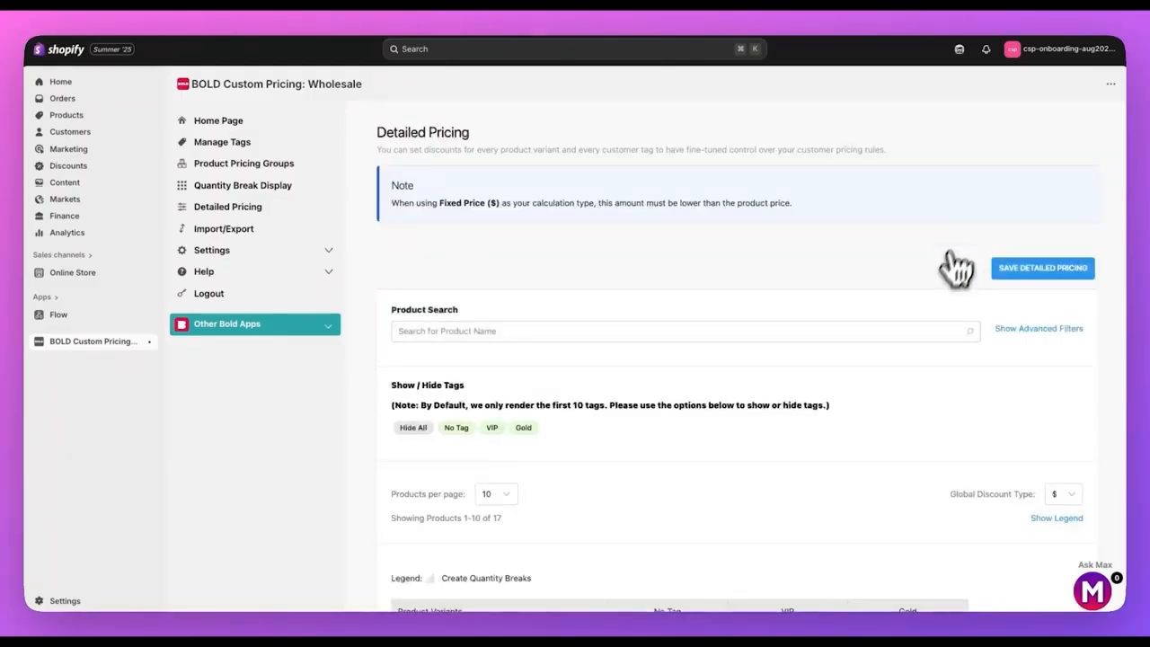
scroll(939, 297, "down", 5)
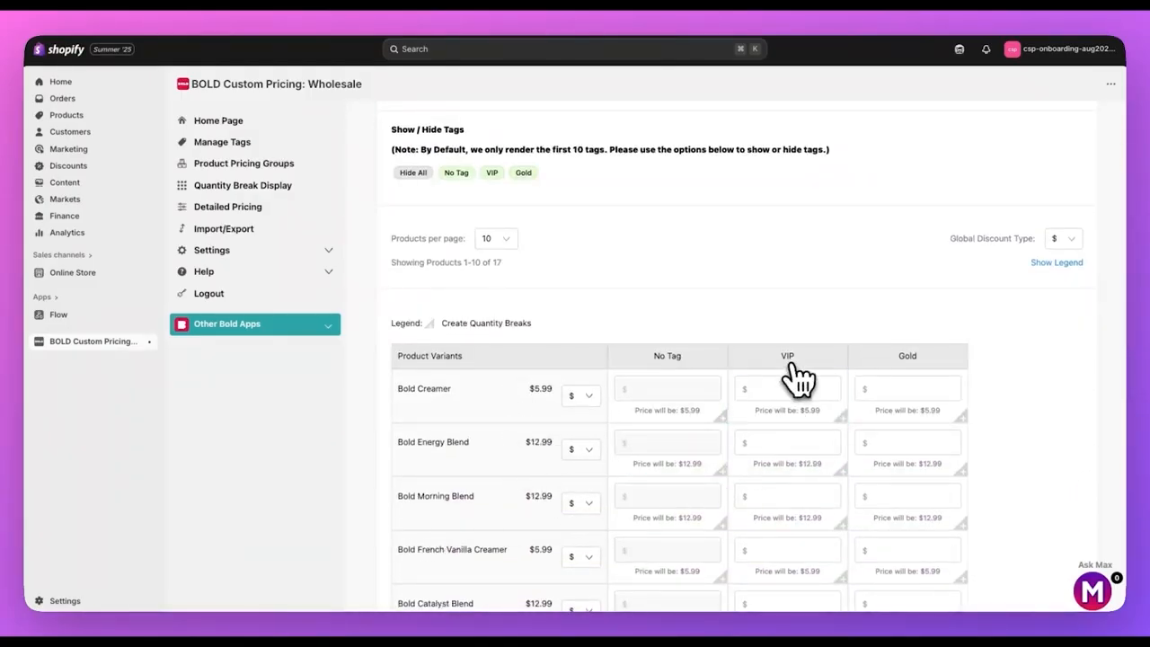
scroll(725, 380, "up", 3)
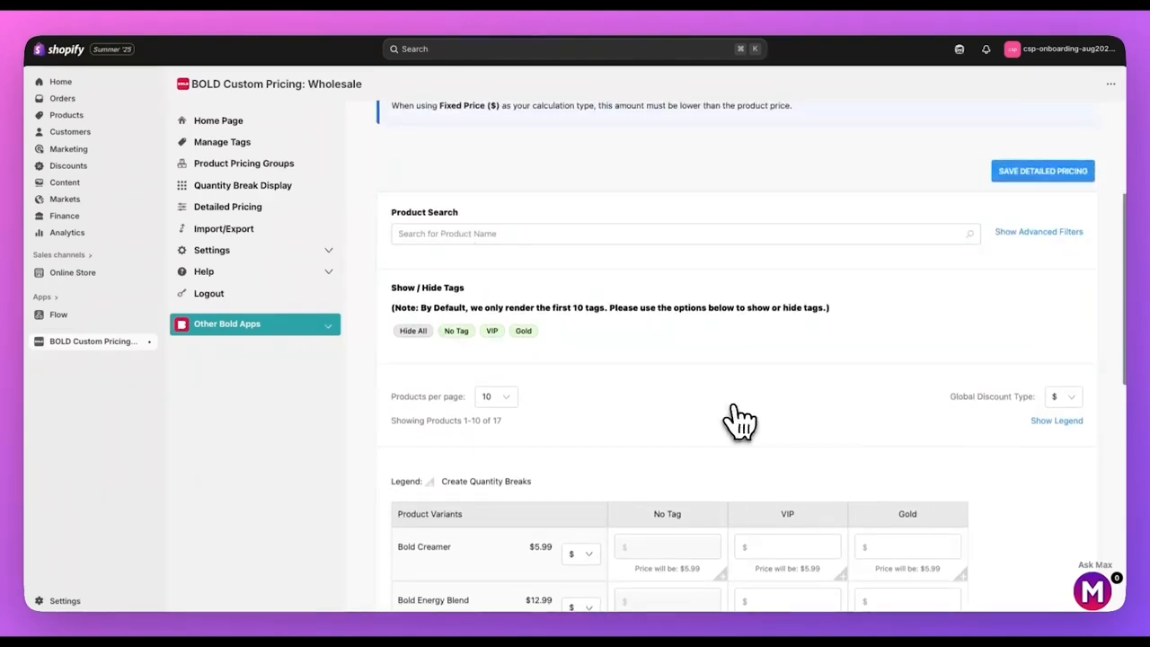
scroll(741, 419, "down", 6)
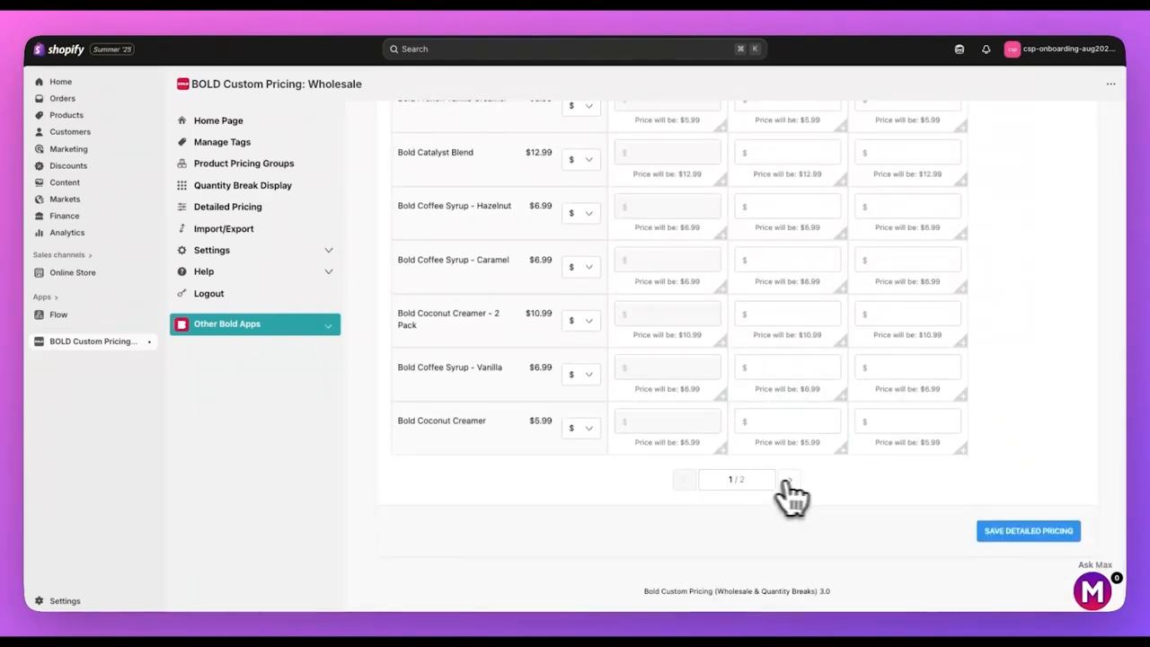
scroll(768, 458, "up", 5)
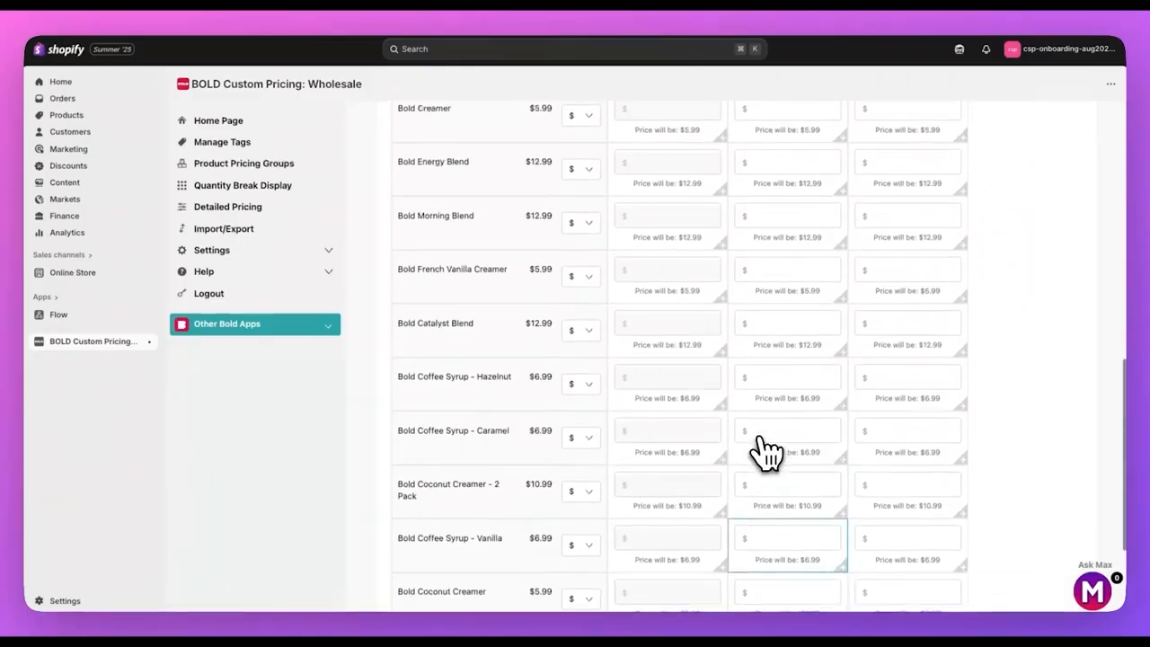
scroll(767, 454, "up", 1)
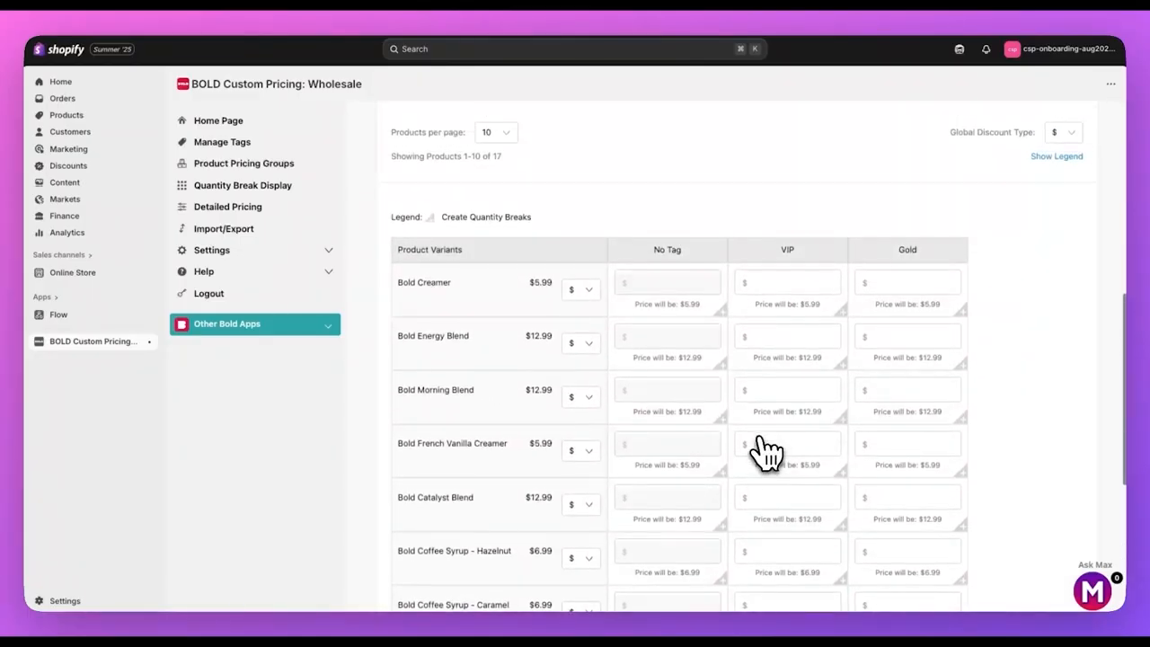
left_click(582, 288)
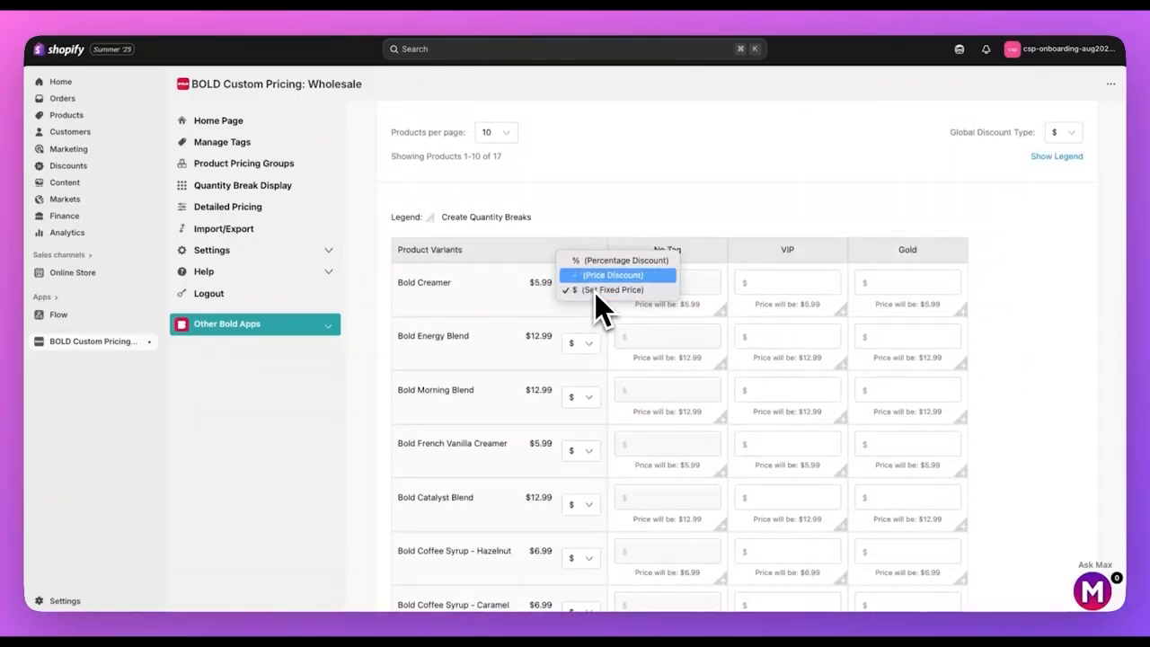
left_click(596, 261)
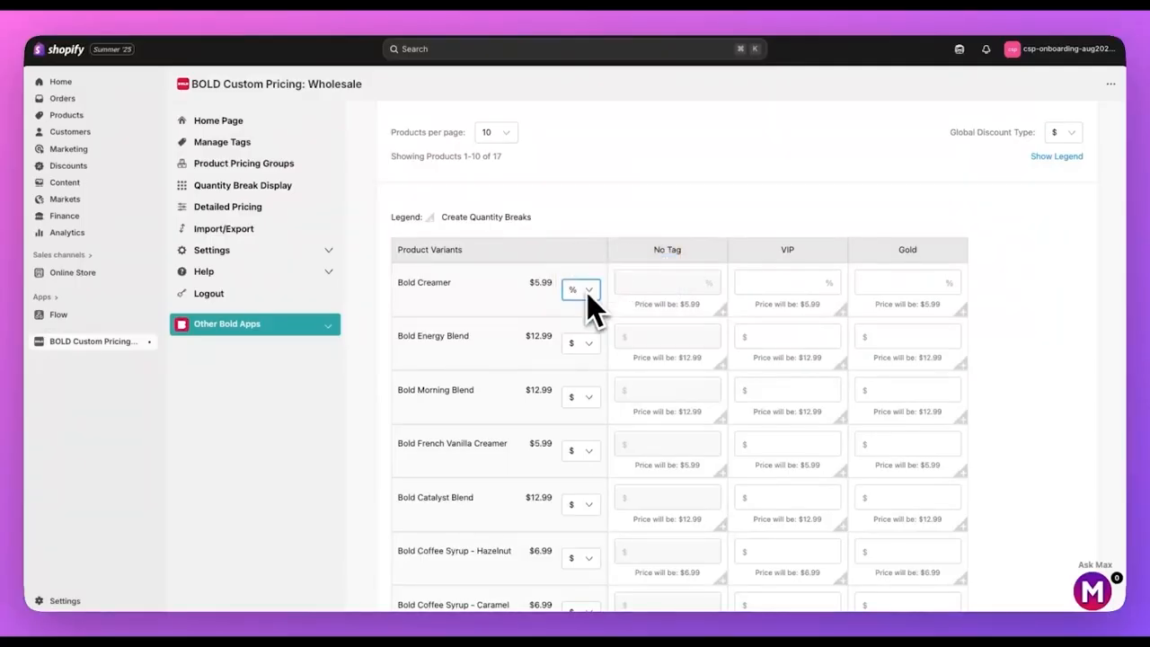
left_click(786, 284)
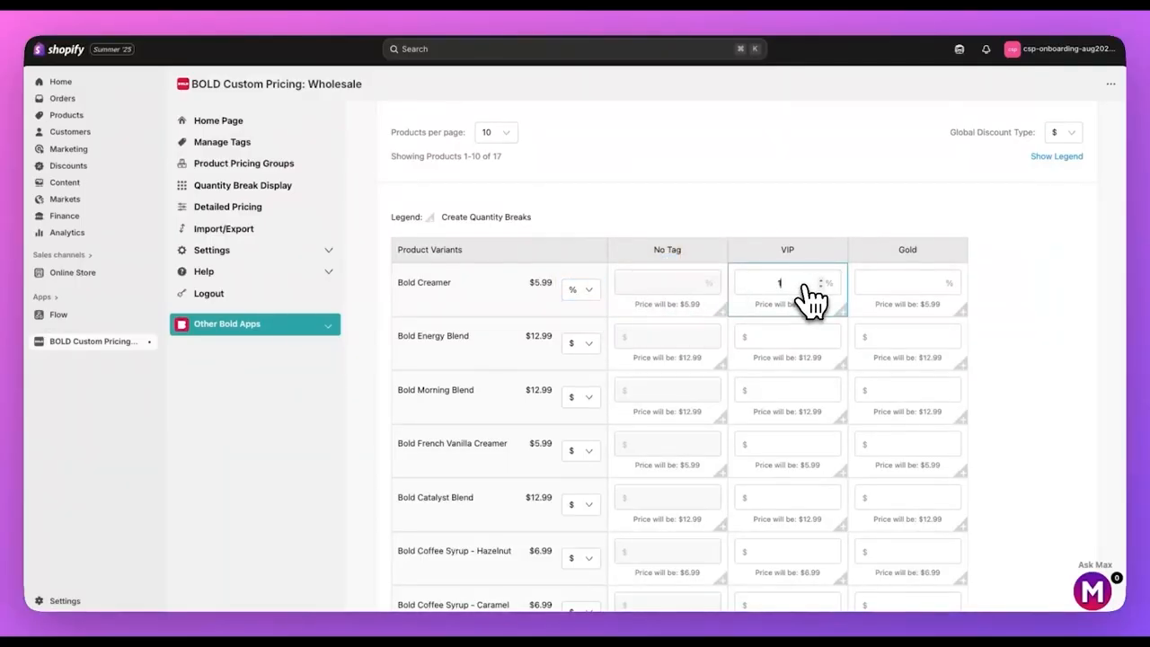
left_click(921, 292)
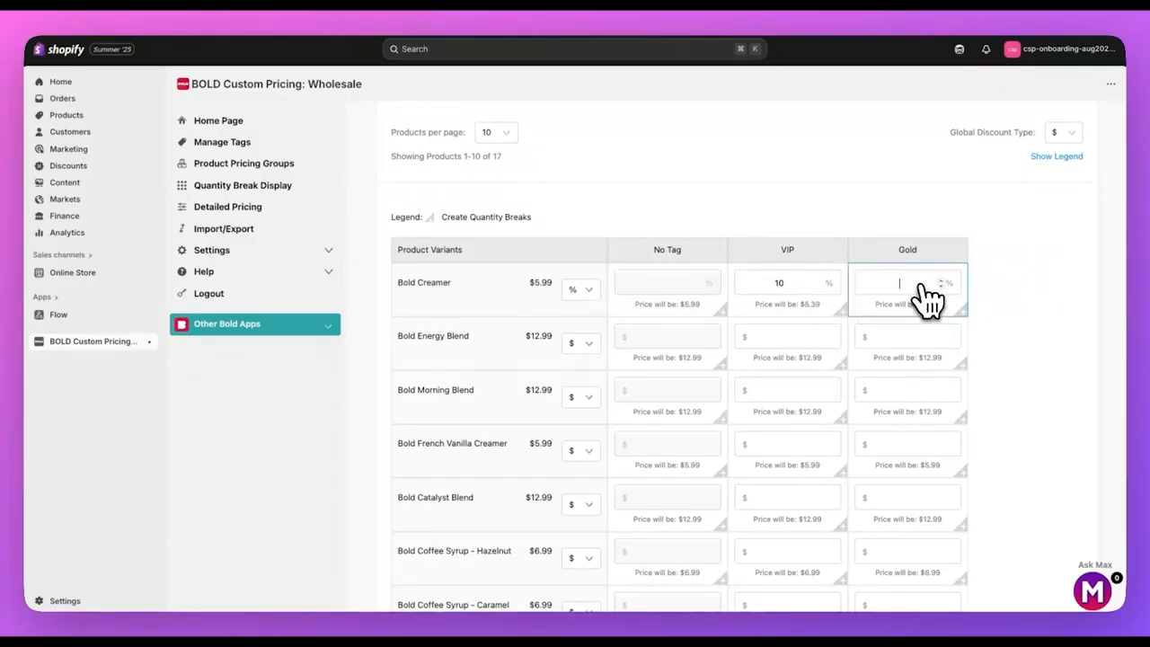
Add a VIP quantity break for Bold Creamer of 15% at quantity 5 and save the detailed pricing
left_click(843, 313)
left_click(519, 383)
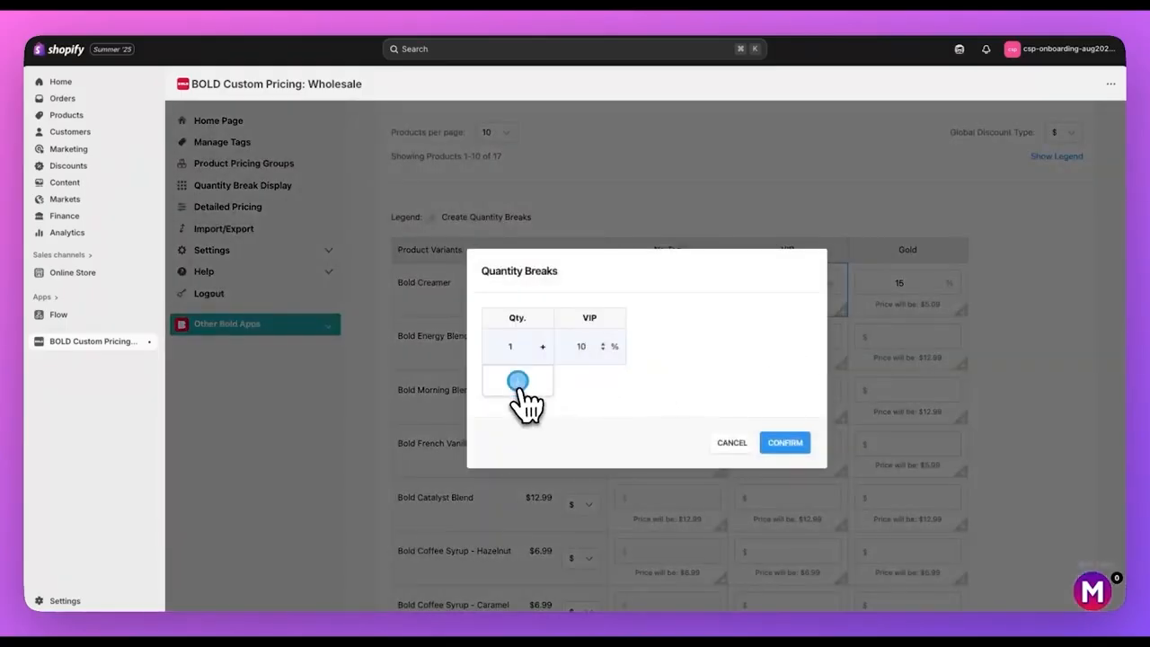
type("5")
left_click(585, 363)
type("15")
left_click(786, 462)
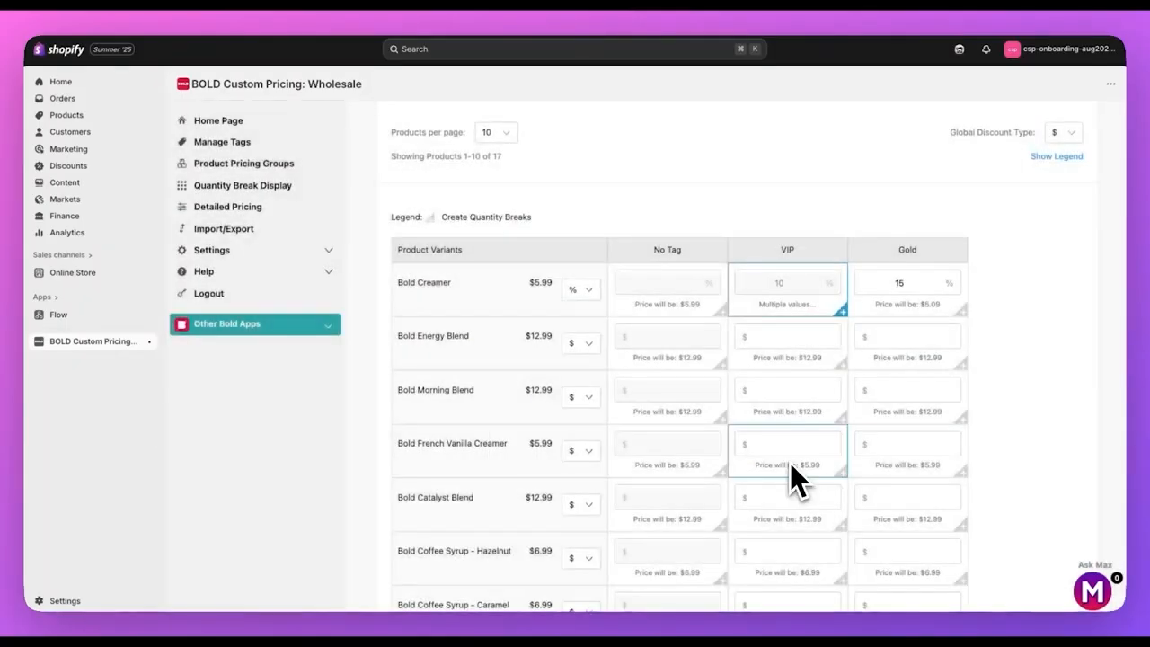
scroll(790, 465, "down", 4)
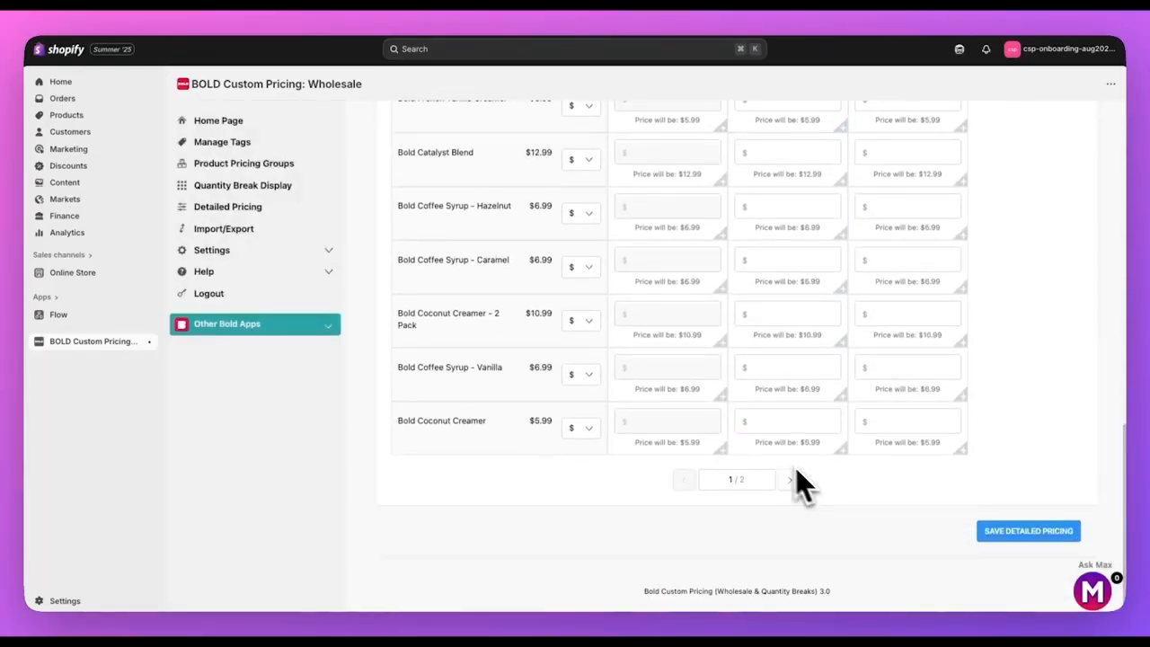
left_click(1018, 534)
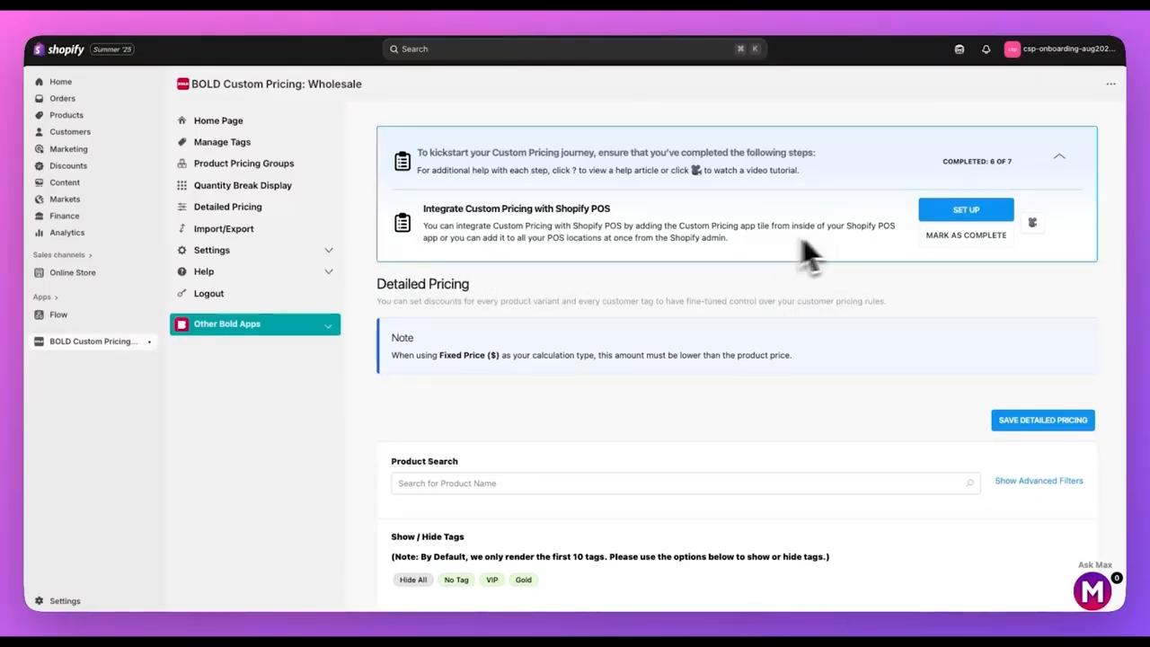
Add the smart grid tile of the Bold Custom Pricing POS extension and mark the Shopify POS integration step as complete
left_click(970, 215)
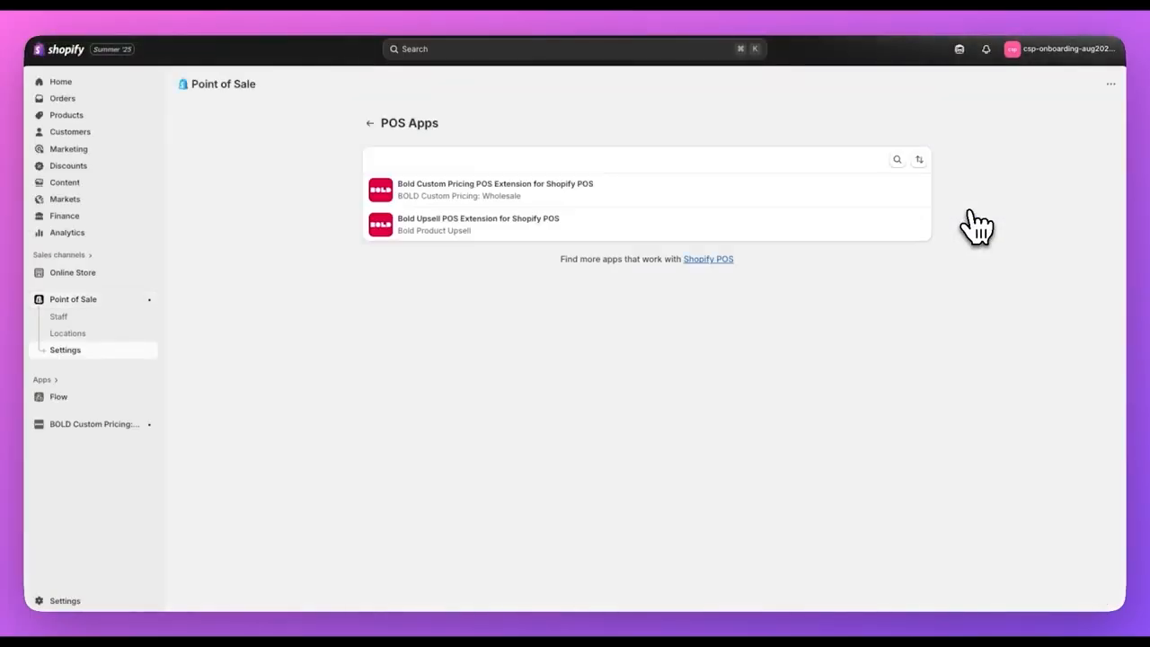
left_click(479, 191)
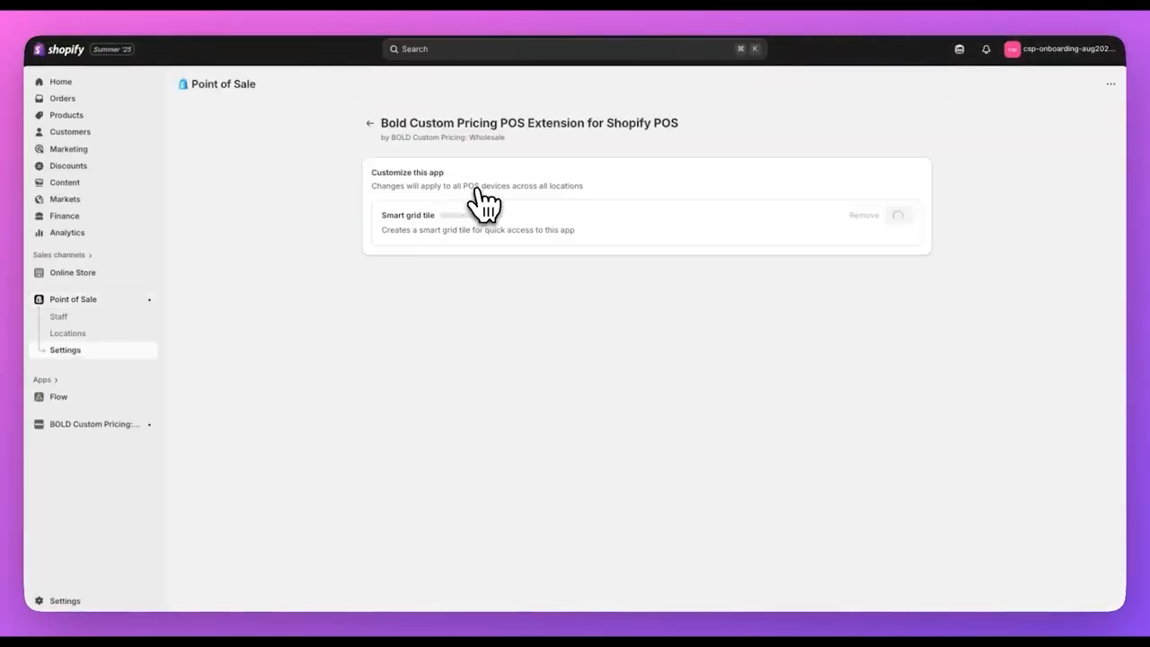
left_click(898, 217)
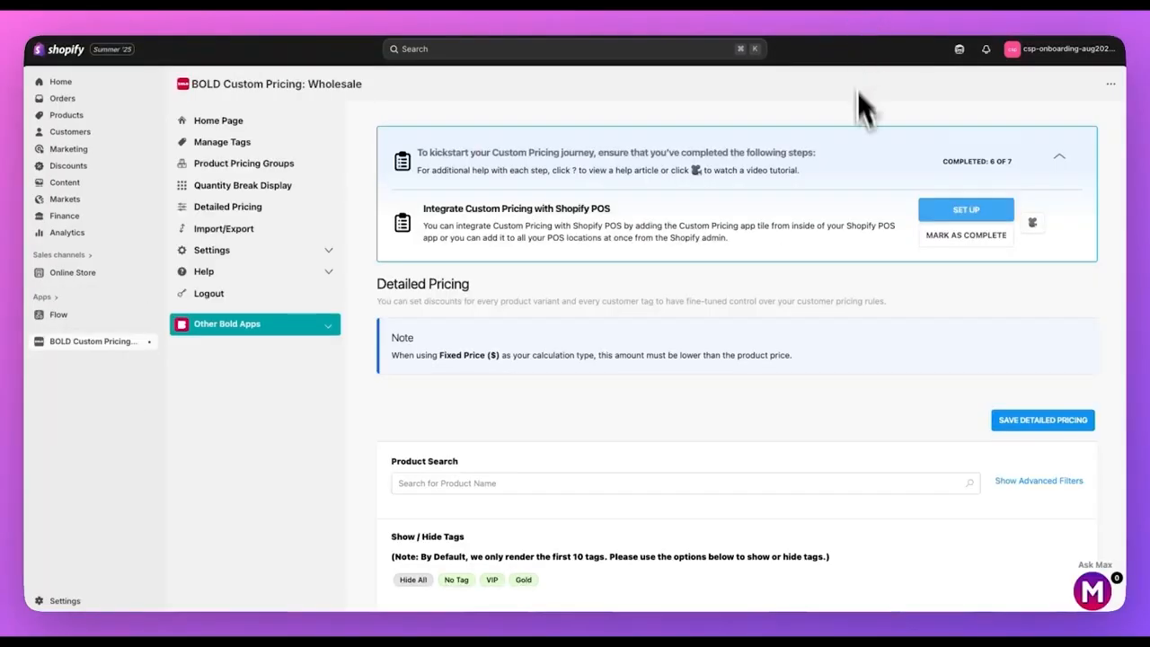
left_click(965, 239)
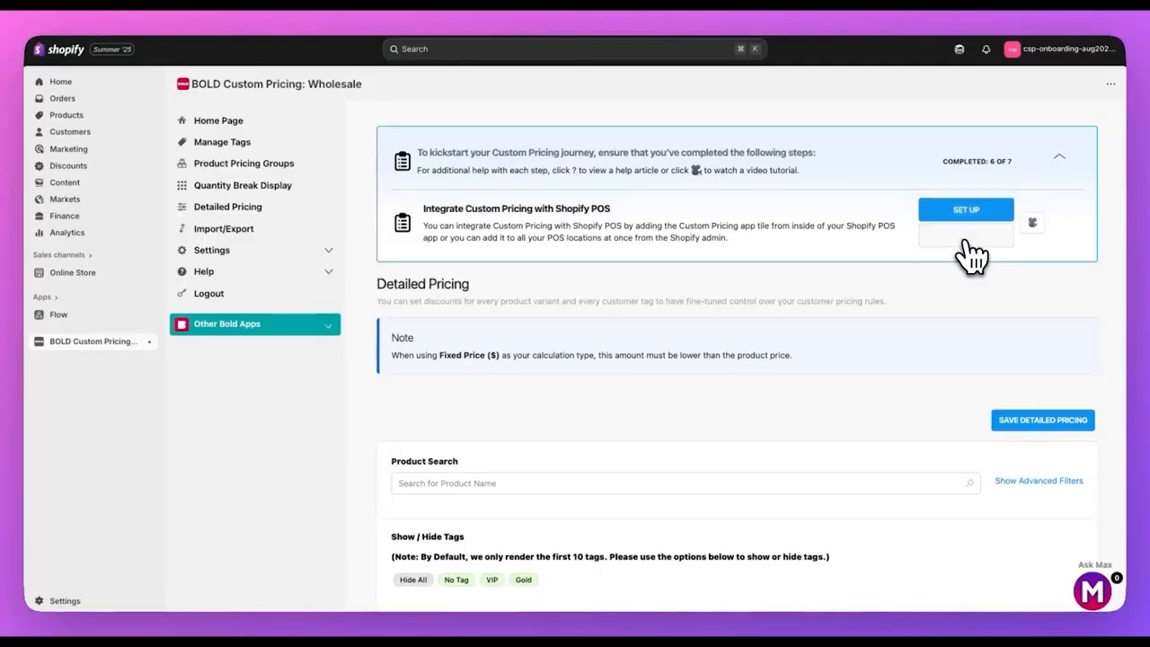